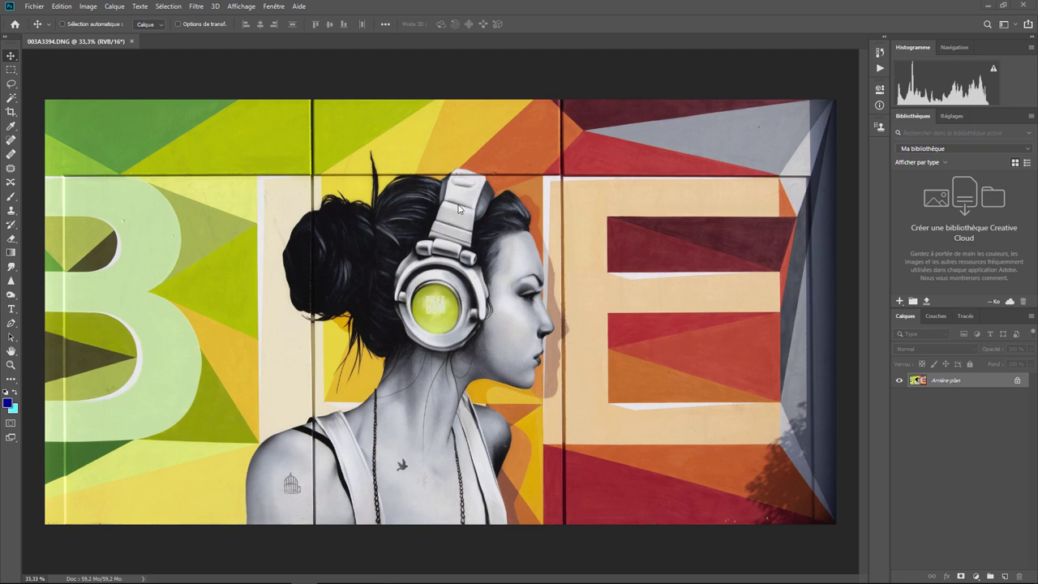
Open the Filtre menu to see the filters available for the mural photo.
left_click(199, 11)
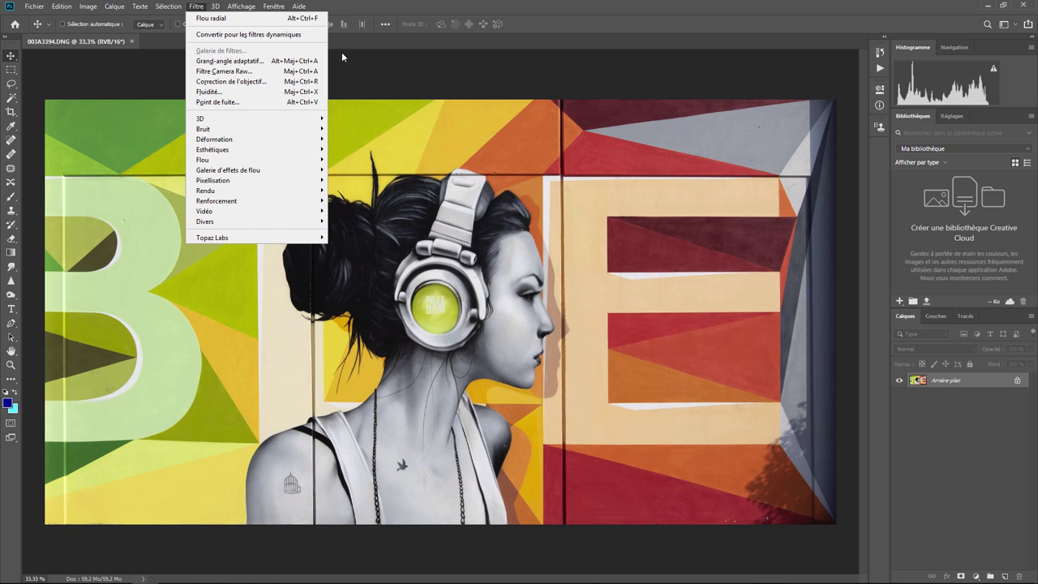
Convert the mural photo to 8 bits/couche through Image > Mode.
left_click(386, 61)
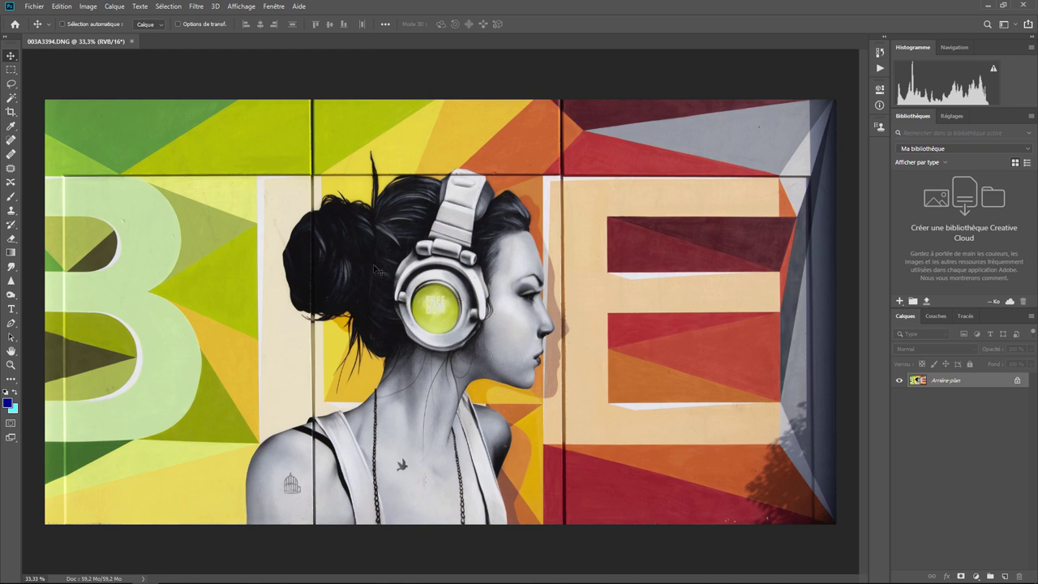
left_click(197, 7)
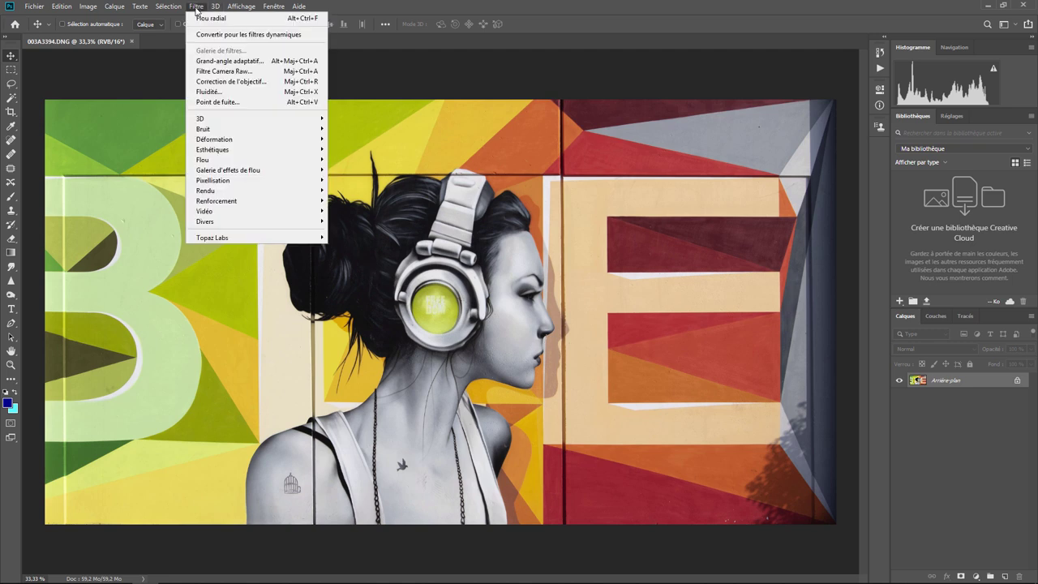
left_click(376, 60)
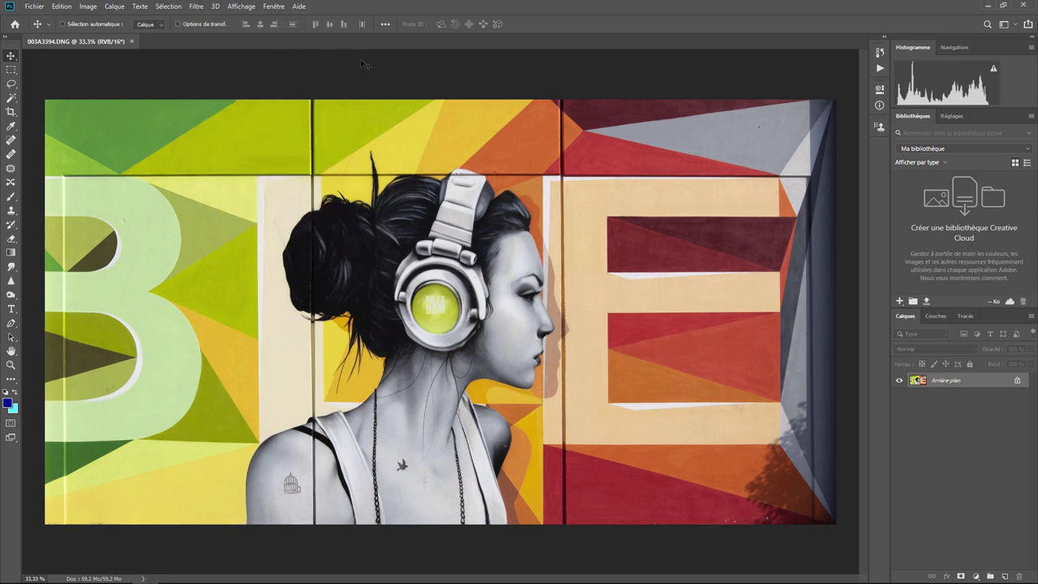
left_click(86, 7)
mouse_move(96, 18)
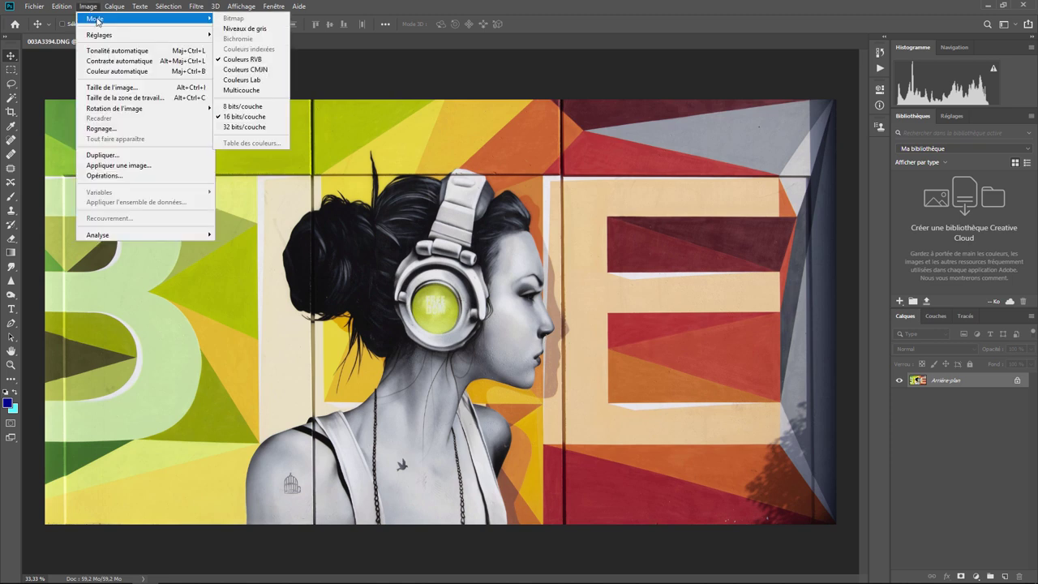
left_click(252, 107)
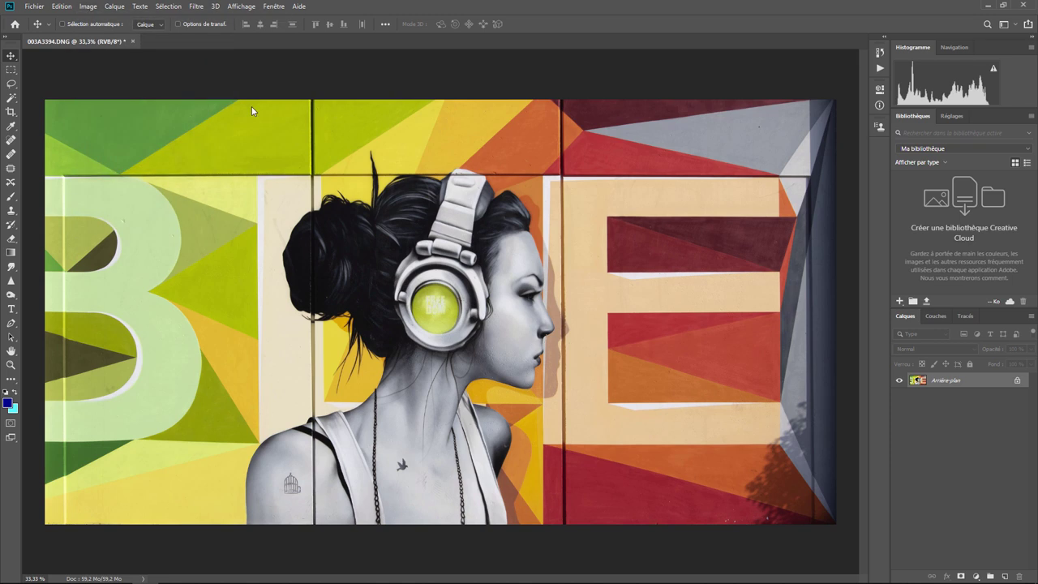
left_click(197, 7)
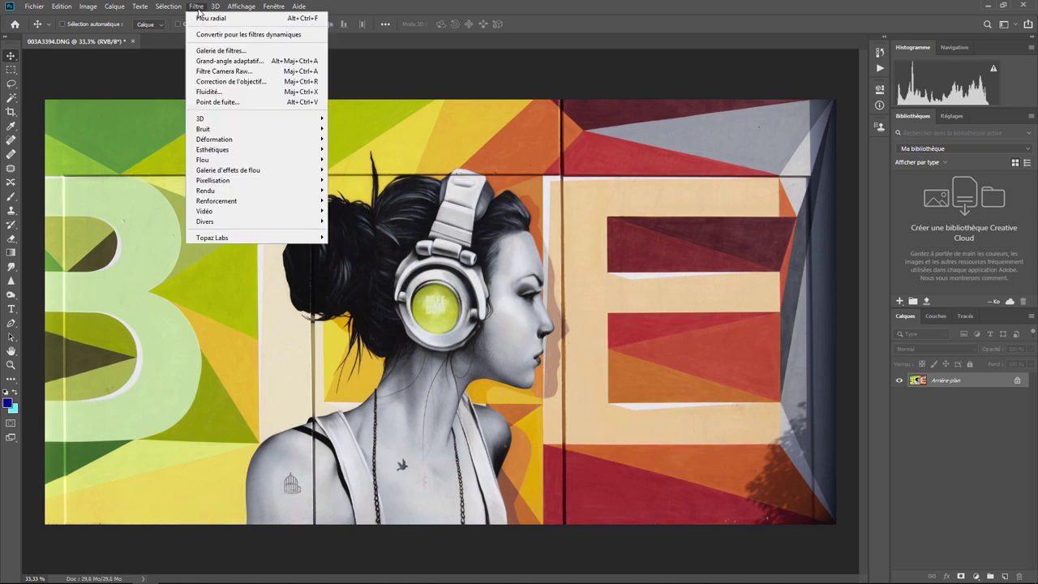
Open the Galerie de filtres with the preview zoomed to Taille écran.
left_click(226, 51)
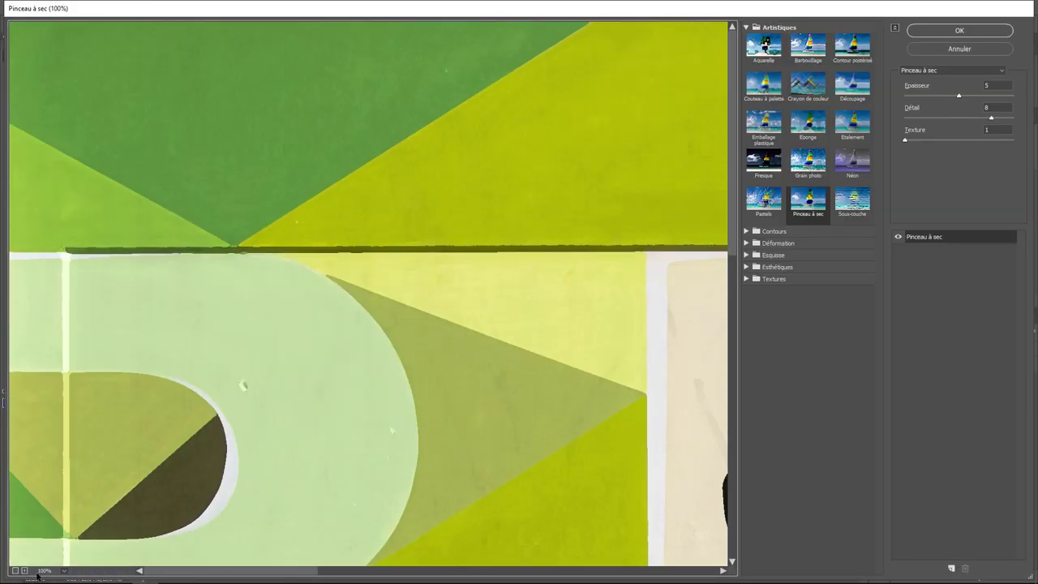
left_click(65, 571)
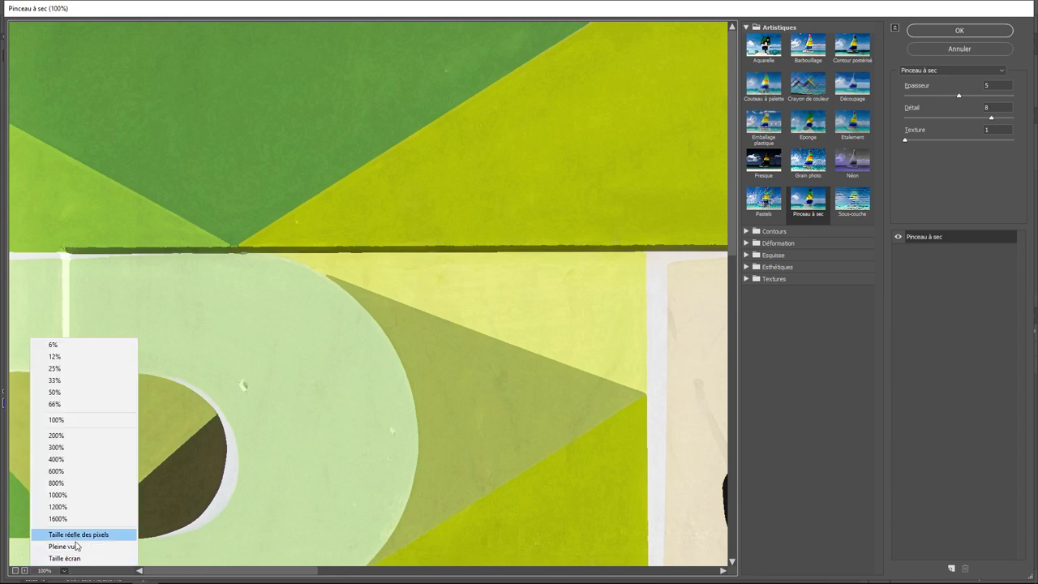
left_click(75, 558)
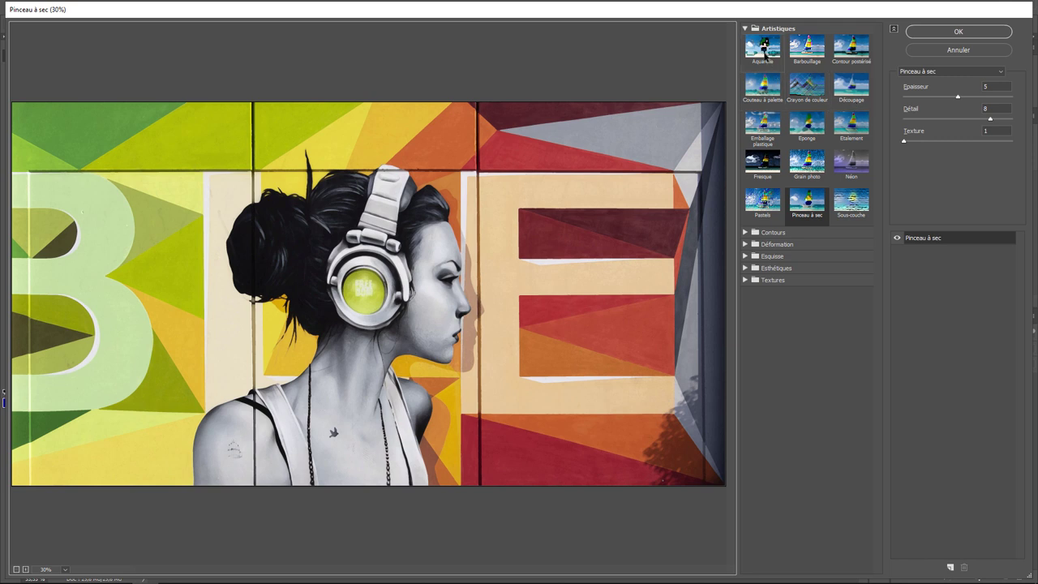
Preview Aquarelle at Détail 13, Texture 2, Ombres about 4, then switch to Emballage plastique.
left_click(765, 54)
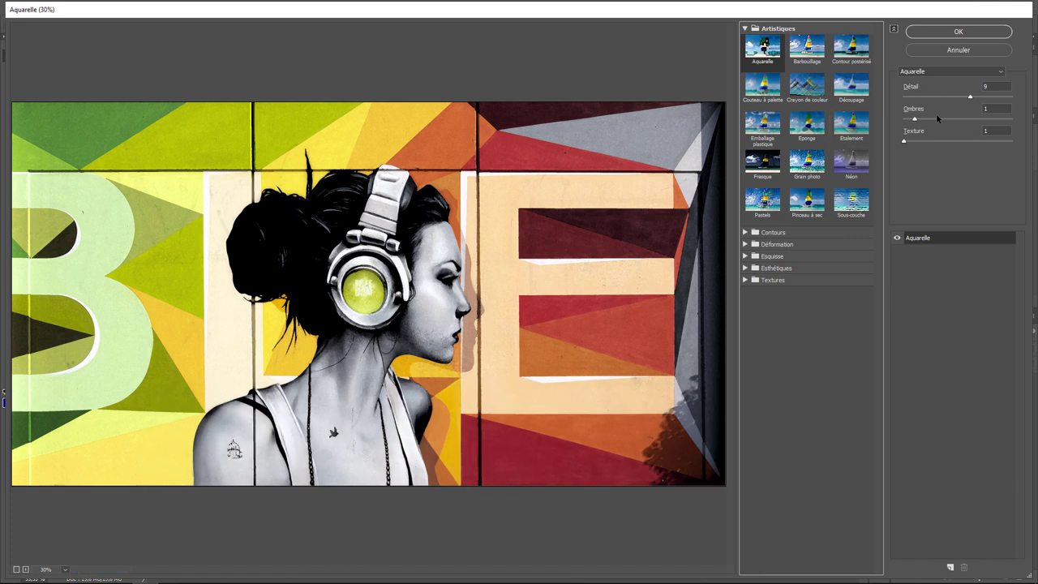
left_click_drag(970, 97, 1005, 98)
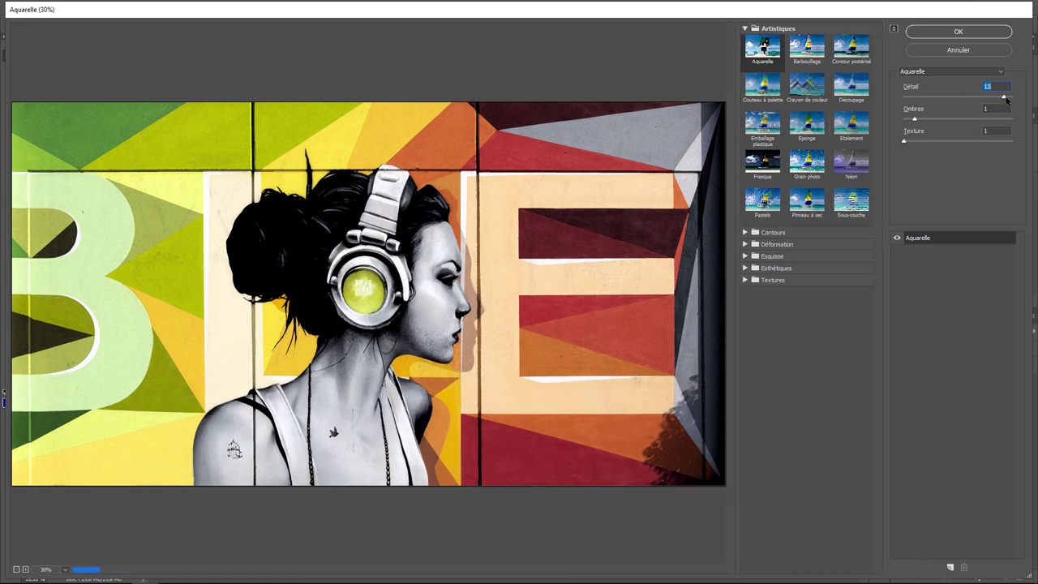
left_click_drag(904, 141, 984, 141)
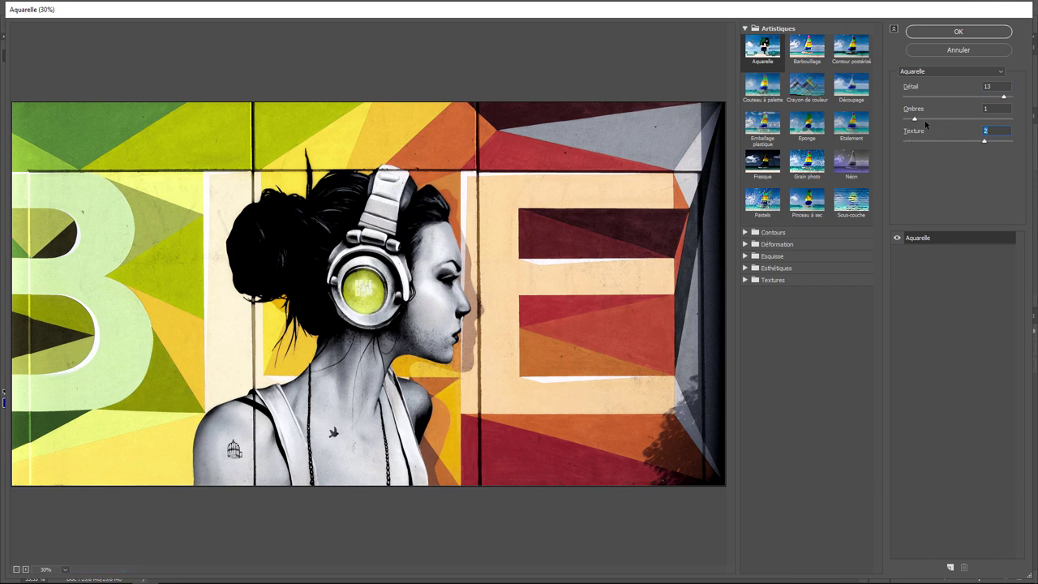
left_click(915, 122)
left_click_drag(923, 121, 943, 120)
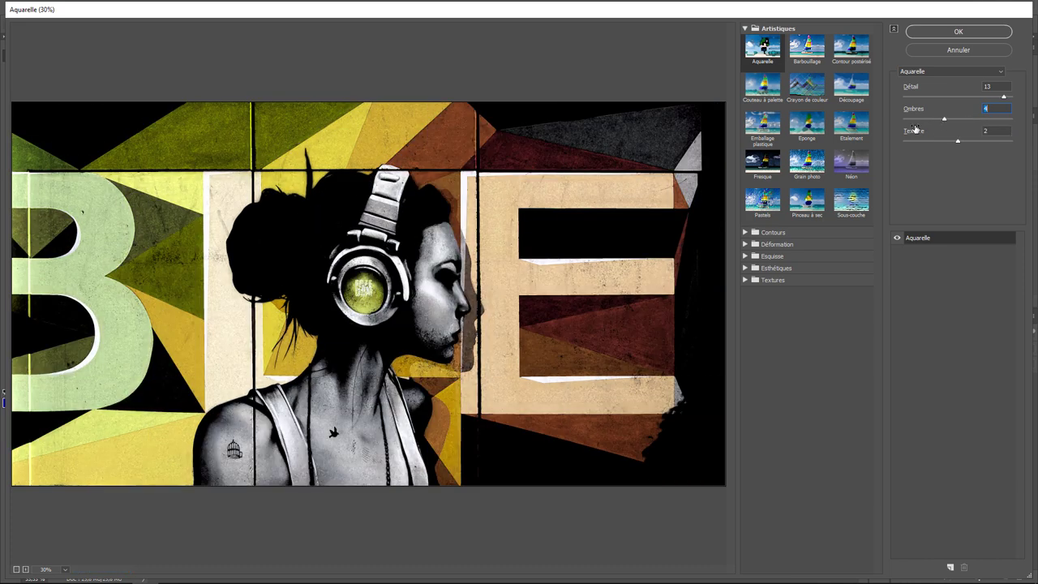
left_click(771, 128)
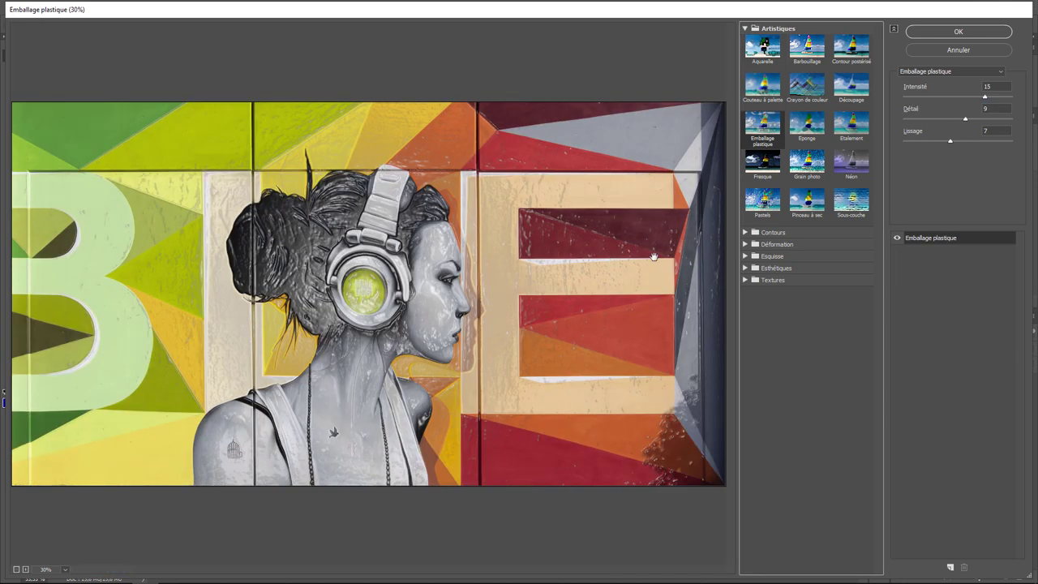
Preview the Contour lumineux glowing-edges filter from the Esthétiques category.
left_click(746, 30)
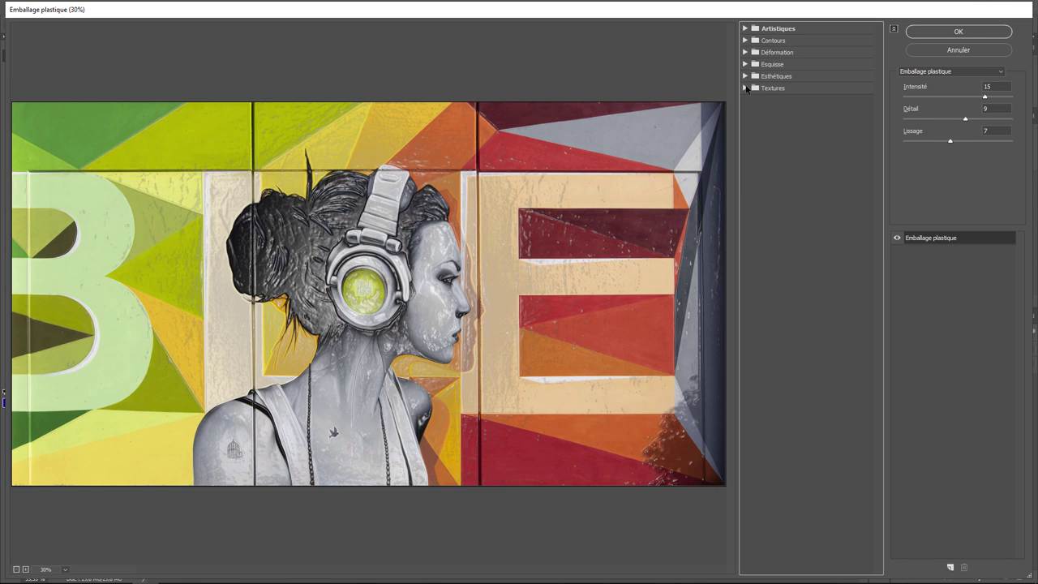
left_click(745, 76)
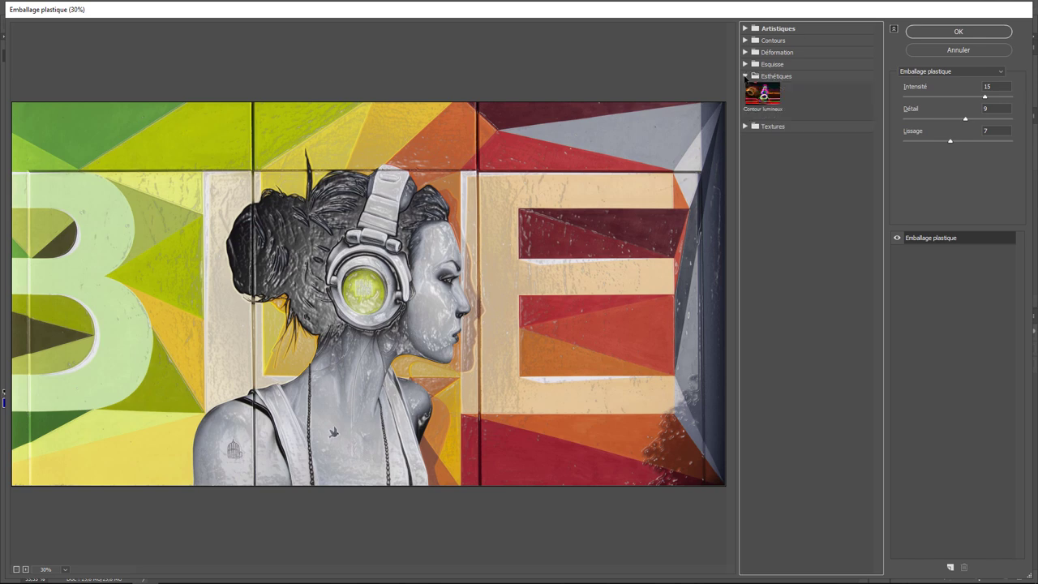
left_click(773, 102)
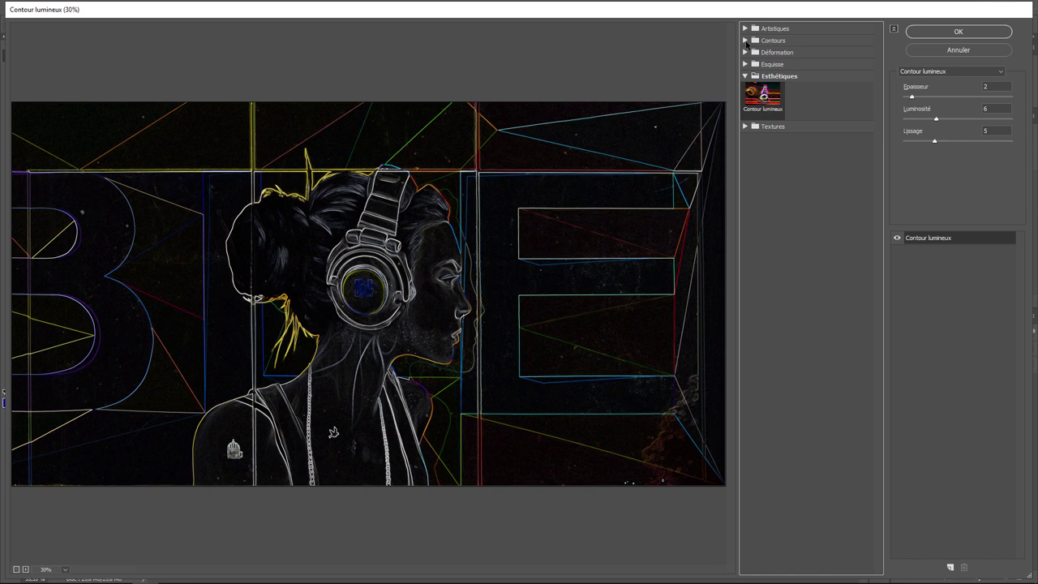
Preview the Textures Vitrail filter with cell Taille 30 and Plomb 12.
left_click(745, 53)
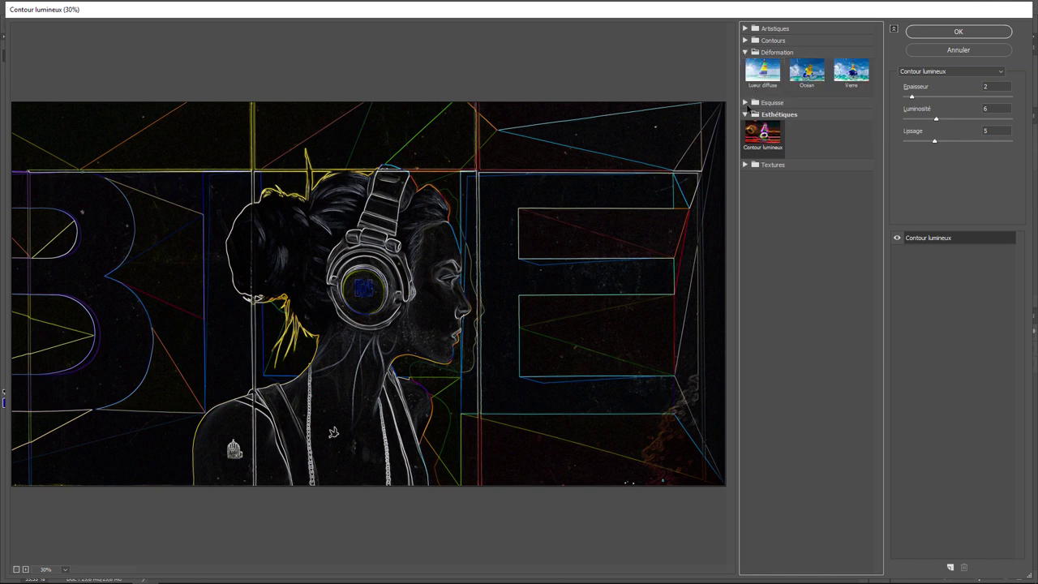
left_click(746, 103)
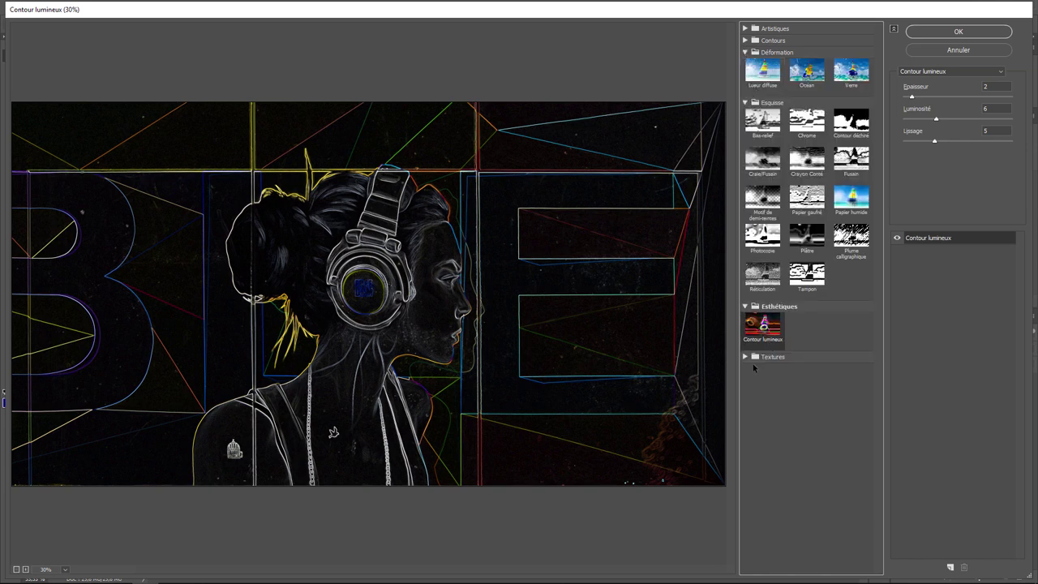
left_click(745, 357)
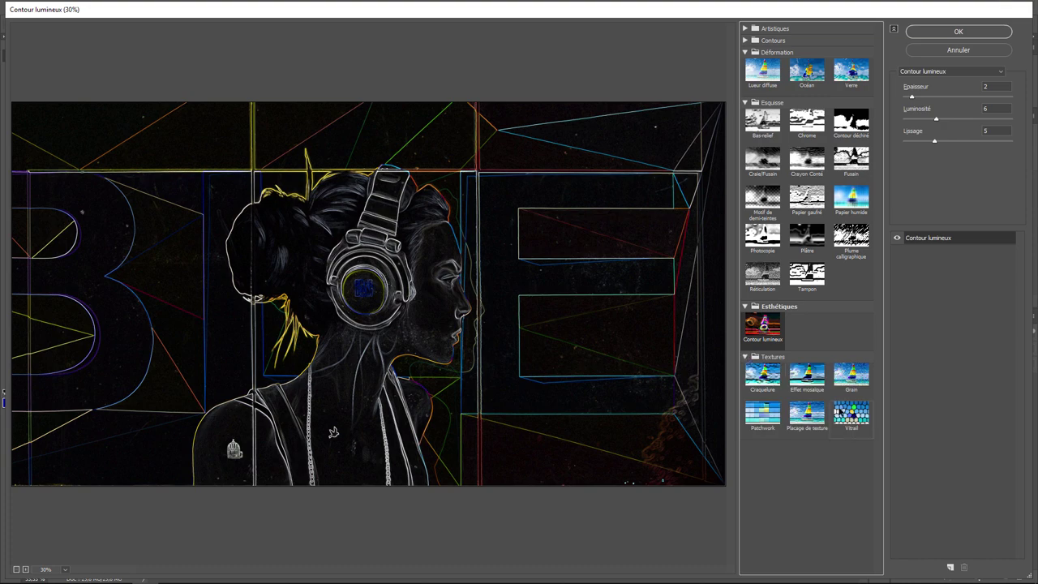
left_click(849, 414)
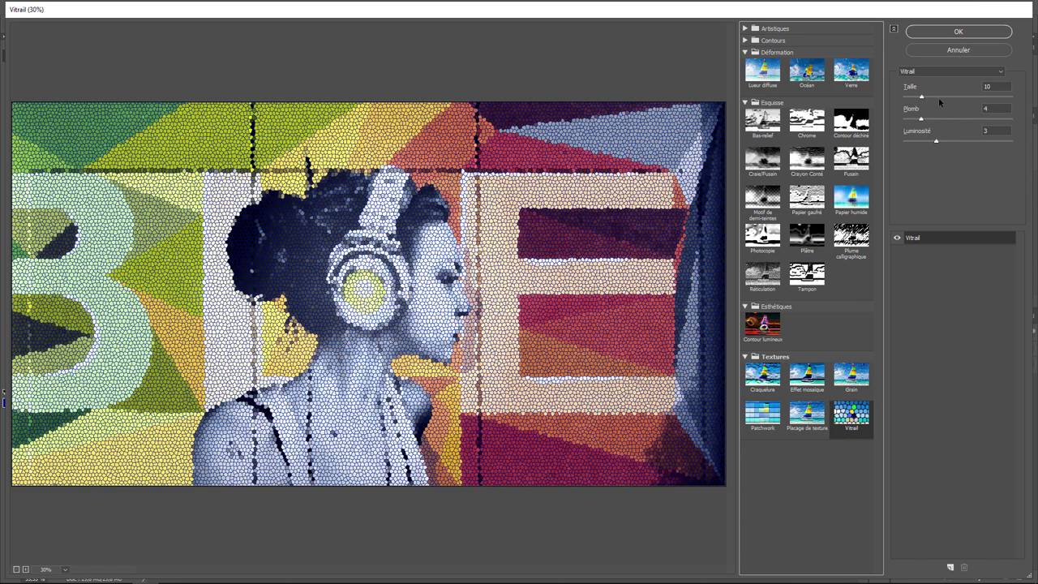
left_click_drag(922, 97, 967, 97)
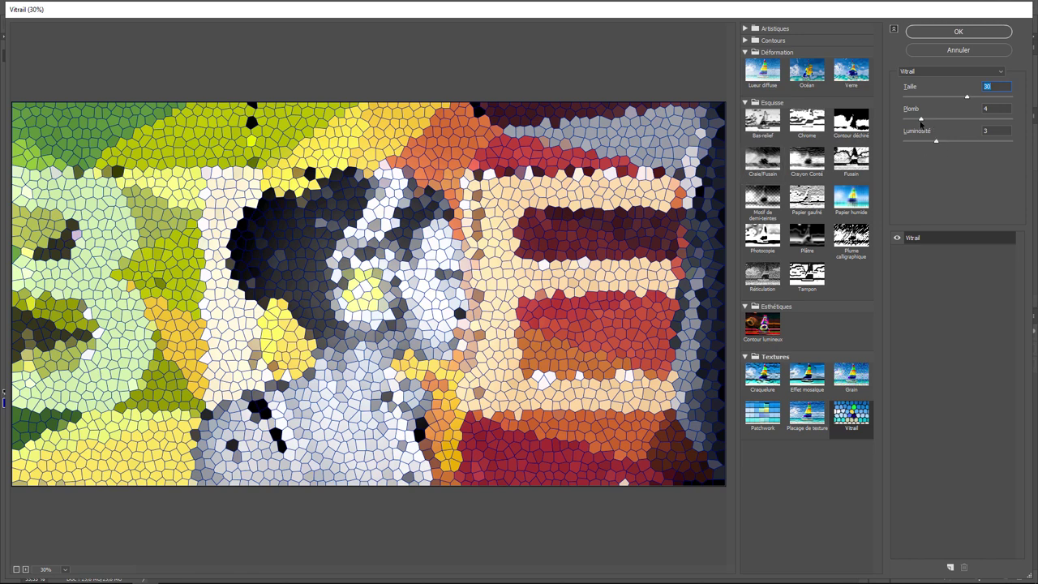
mouse_move(920, 120)
left_mouse_down()
mouse_move(970, 120)
mouse_move(960, 120)
left_mouse_up()
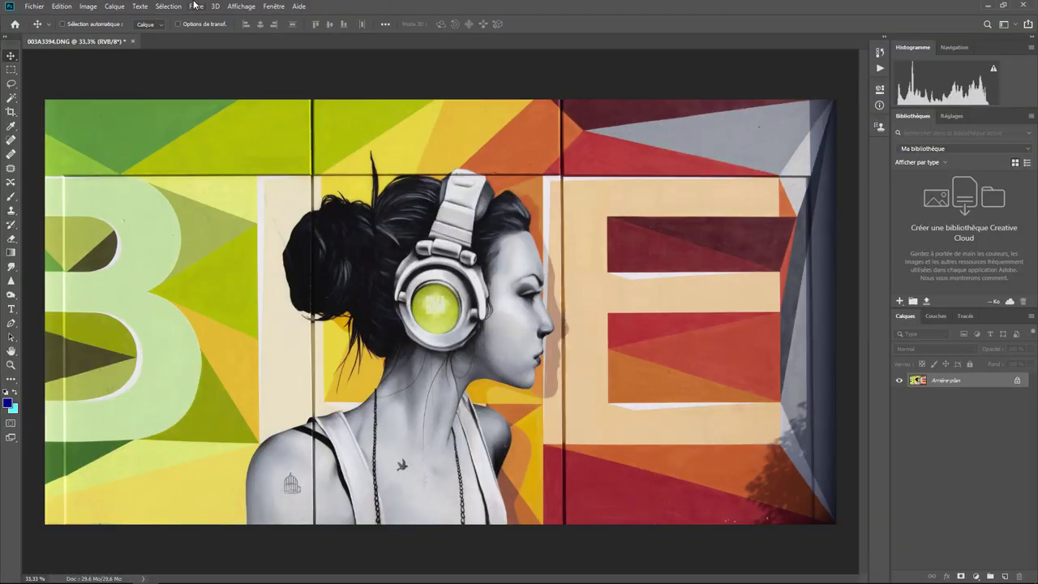
left_click(195, 6)
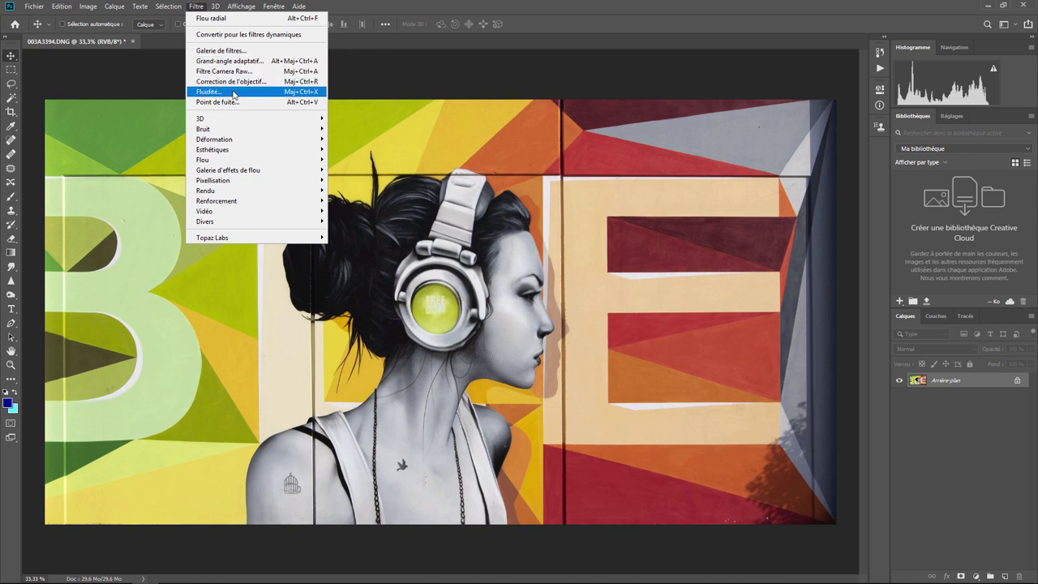
left_click(219, 94)
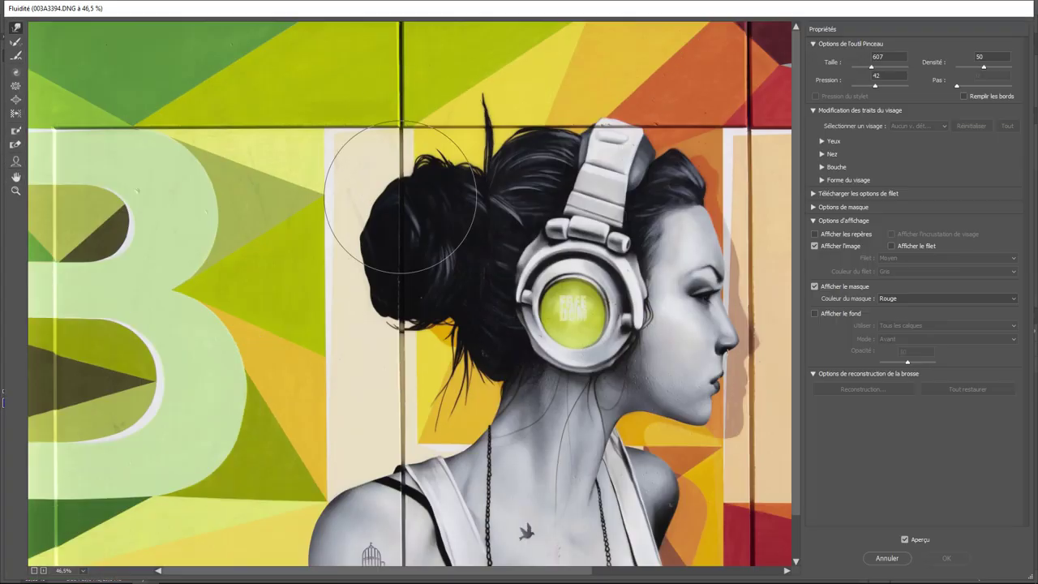
mouse_move(383, 157)
left_mouse_down()
mouse_move(220, 177)
mouse_move(670, 426)
left_mouse_up()
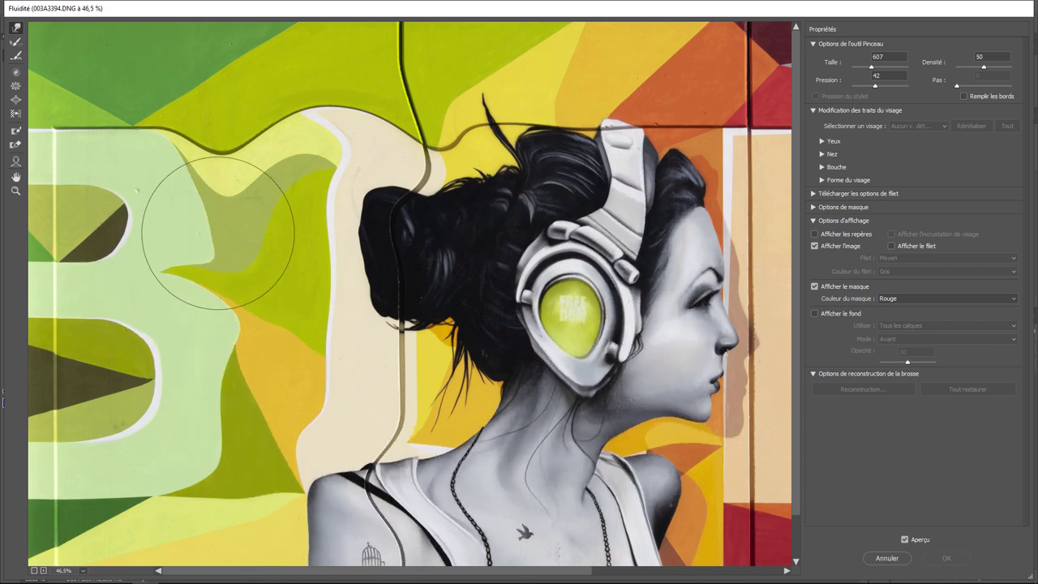
left_click_drag(670, 426, 150, 203)
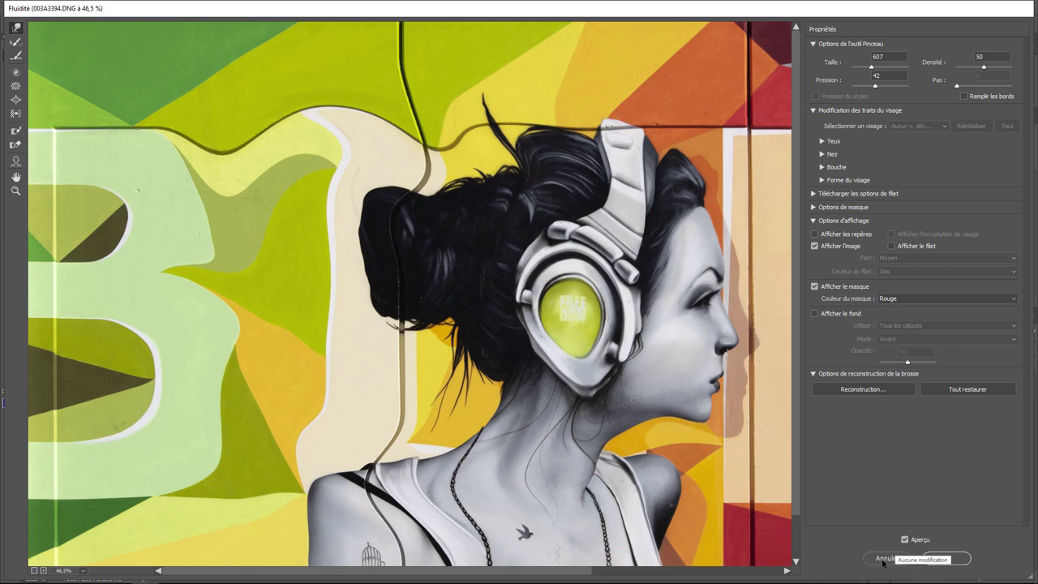
left_click(882, 560)
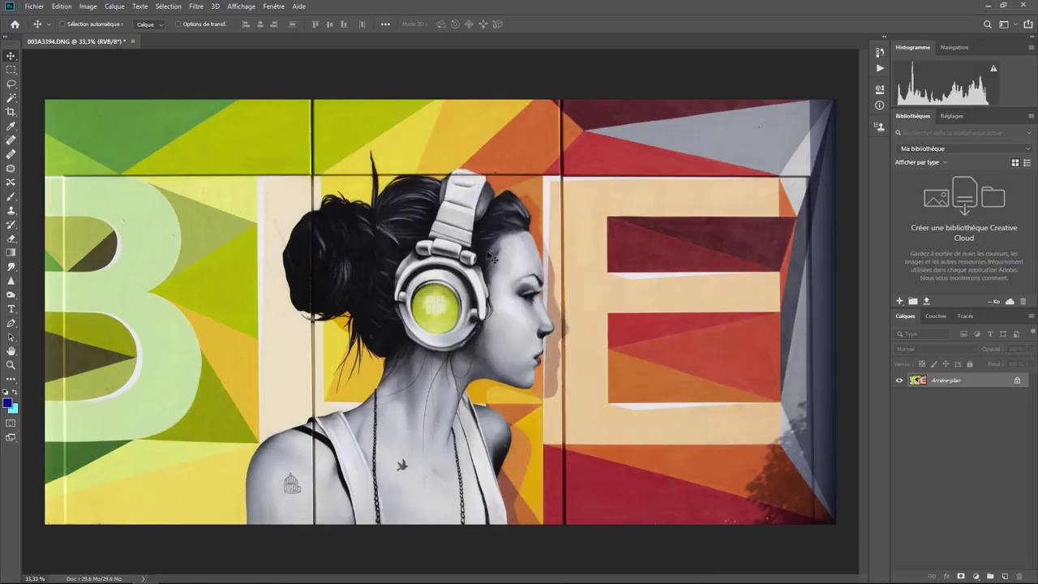
left_click(196, 7)
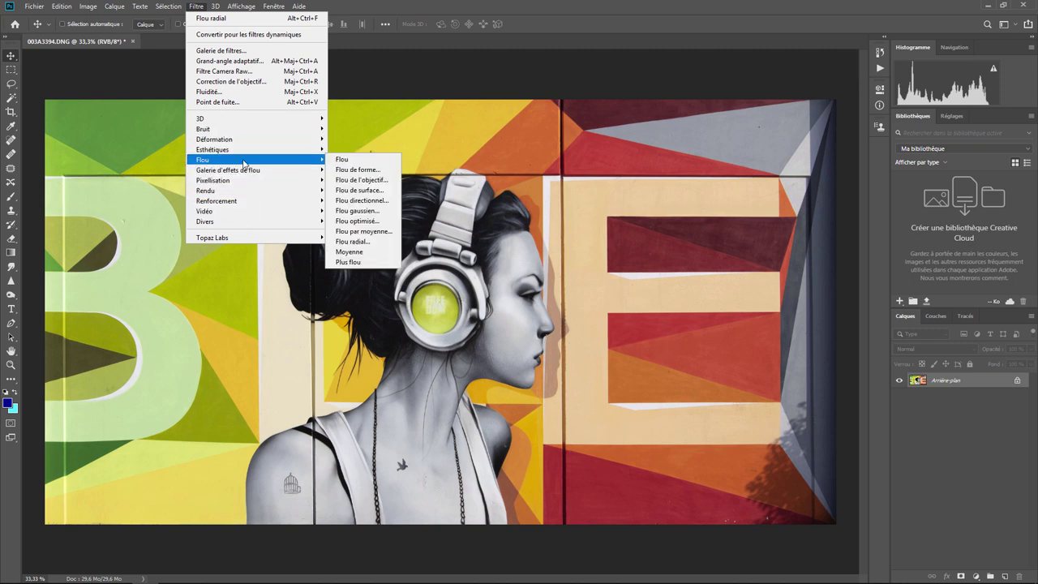
mouse_move(203, 160)
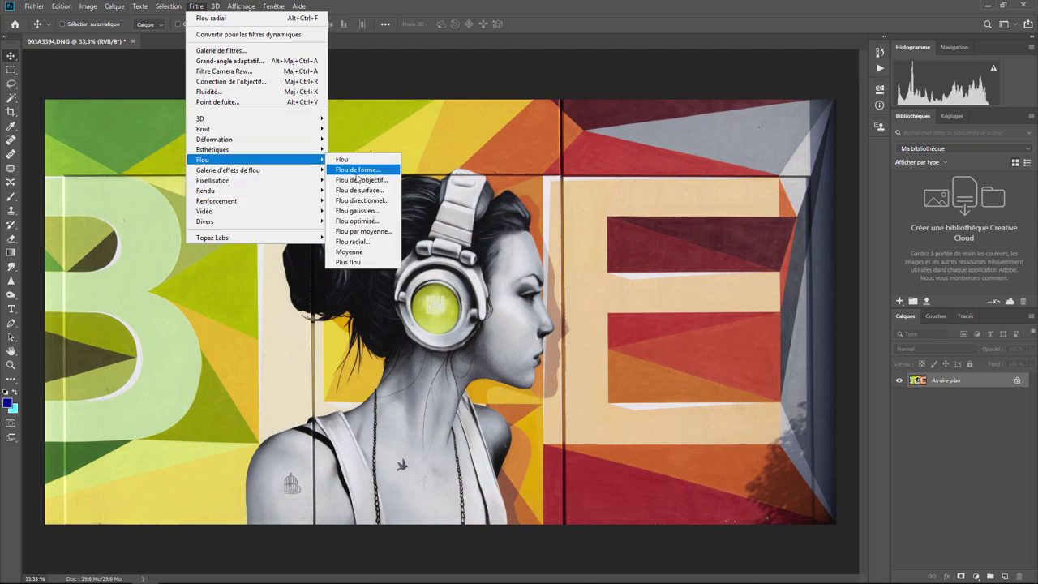
left_click(357, 211)
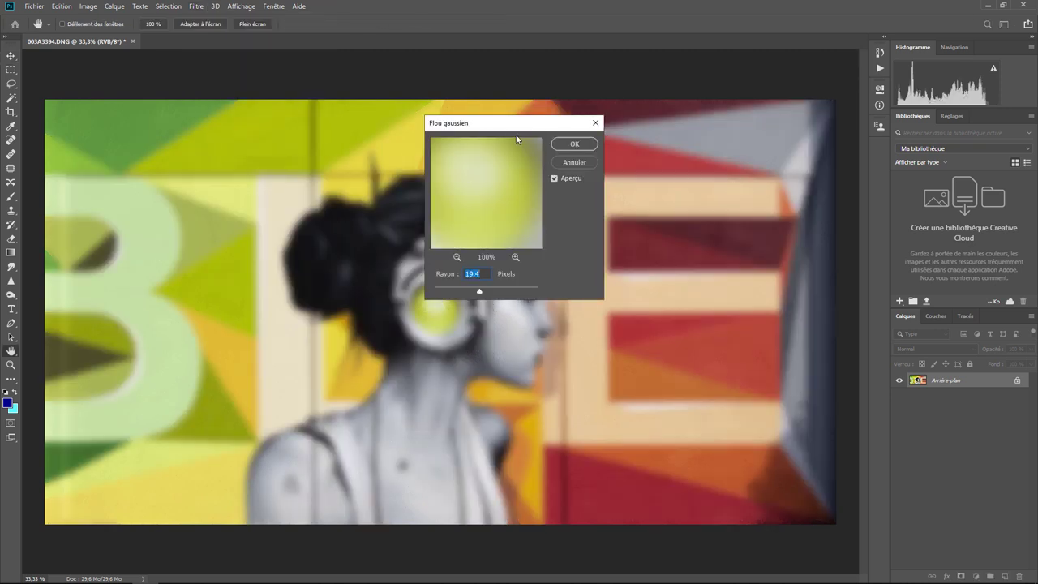
left_click_drag(617, 137, 585, 106)
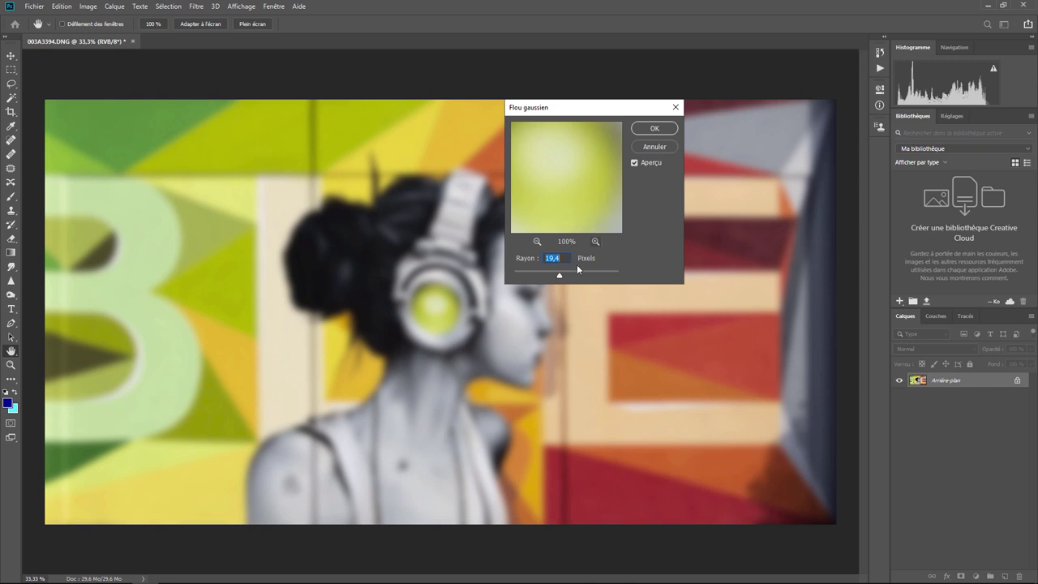
left_click_drag(560, 274, 513, 279)
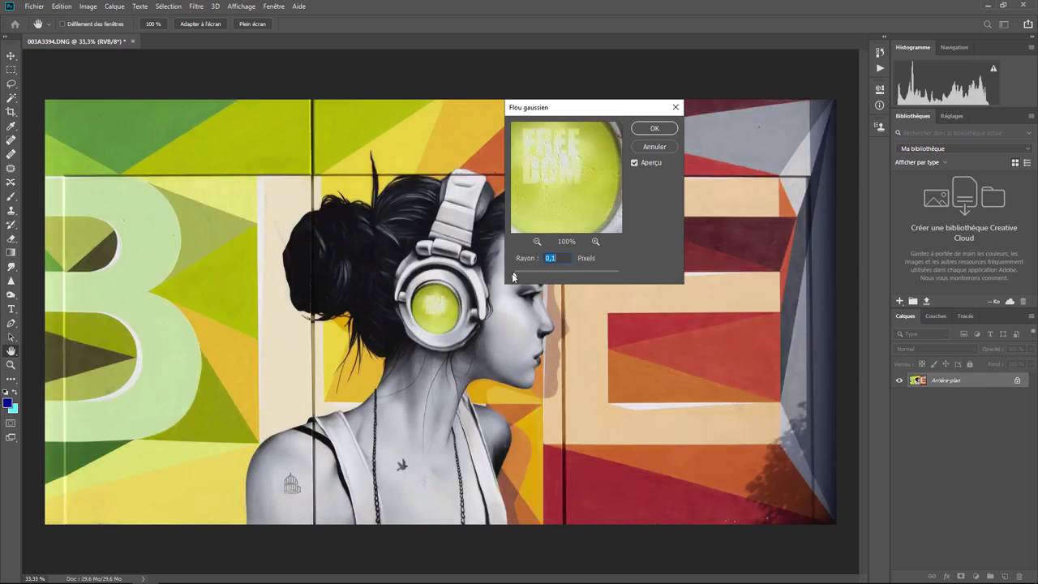
mouse_move(513, 278)
left_mouse_down()
mouse_move(584, 277)
mouse_move(514, 276)
left_mouse_up()
left_click(537, 243)
left_click(537, 242)
left_click(537, 242)
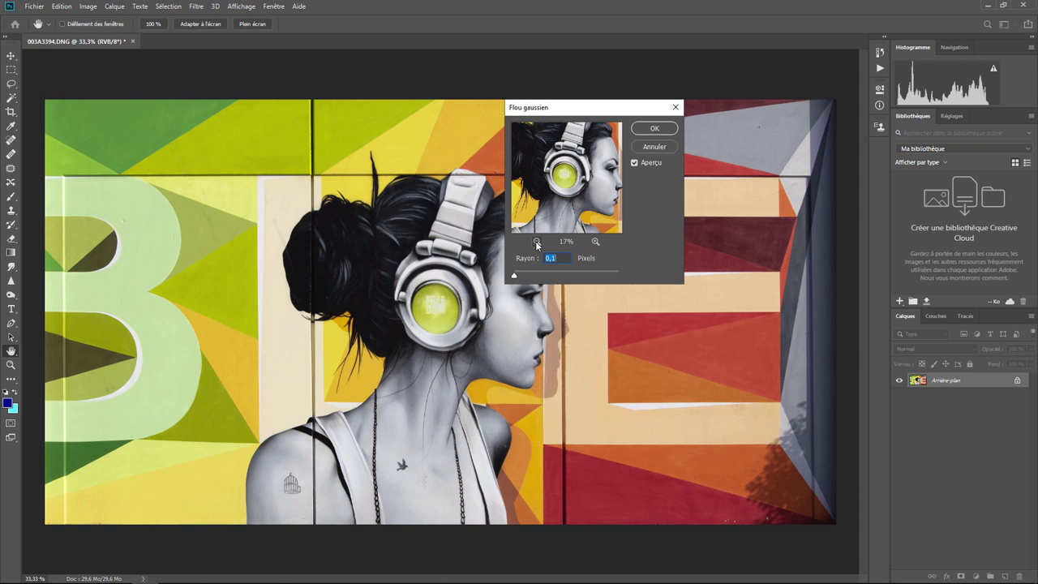
left_click(595, 242)
left_click(596, 241)
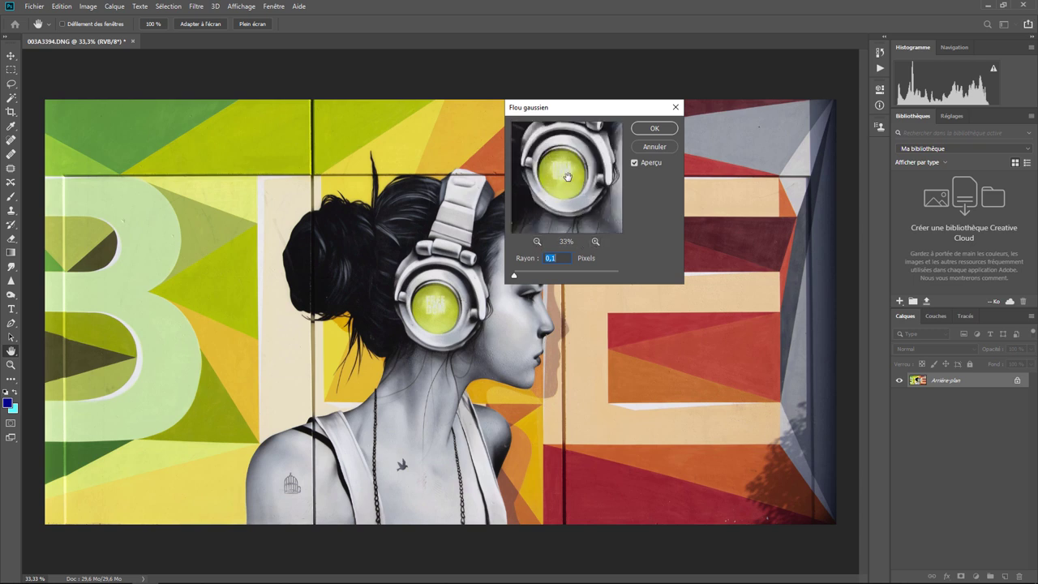
mouse_move(568, 177)
left_mouse_down()
mouse_move(322, 152)
mouse_move(454, 206)
left_mouse_up()
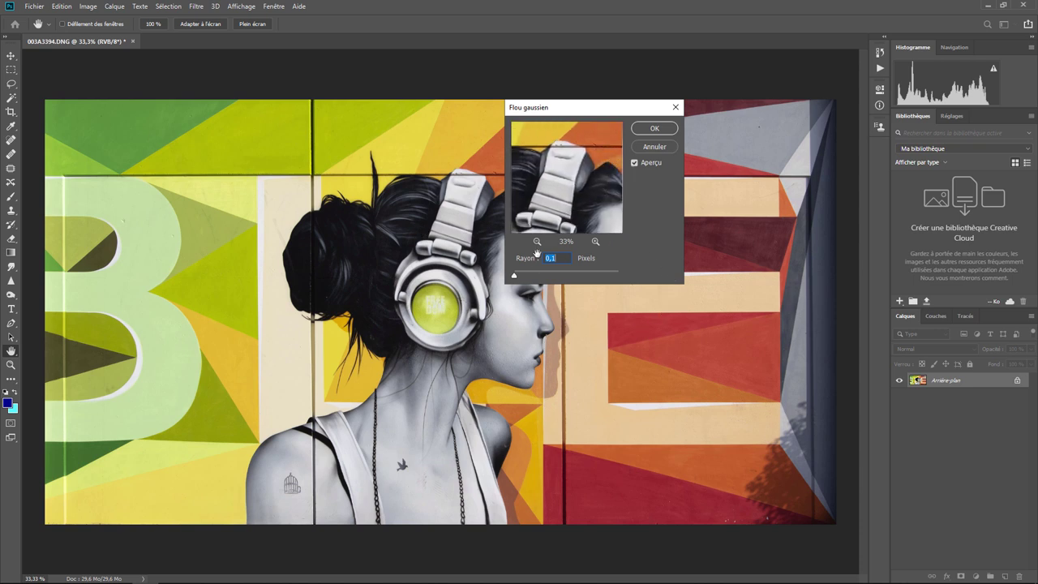
left_click_drag(560, 219, 568, 138)
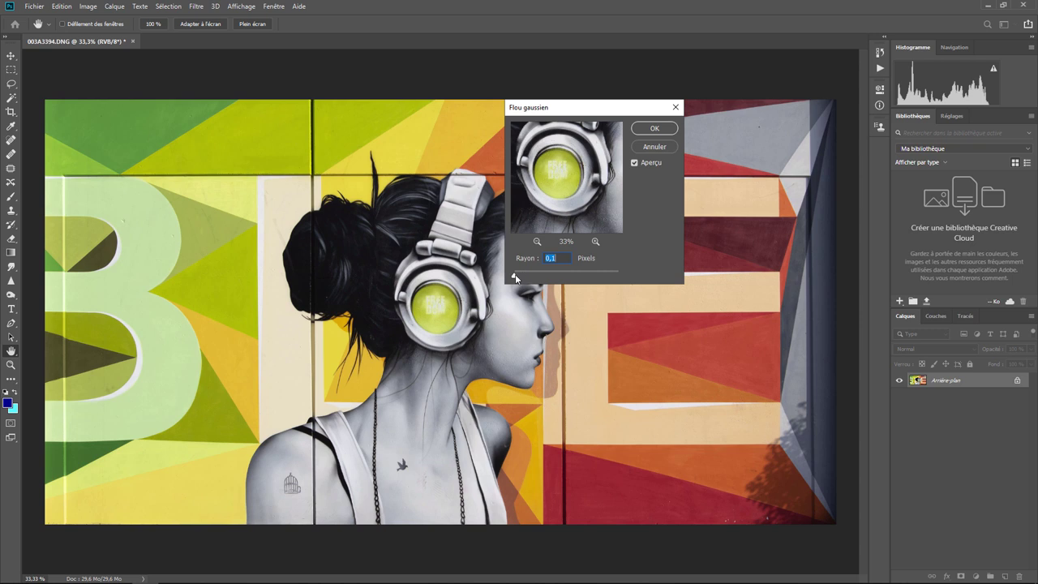
left_click_drag(549, 277, 555, 276)
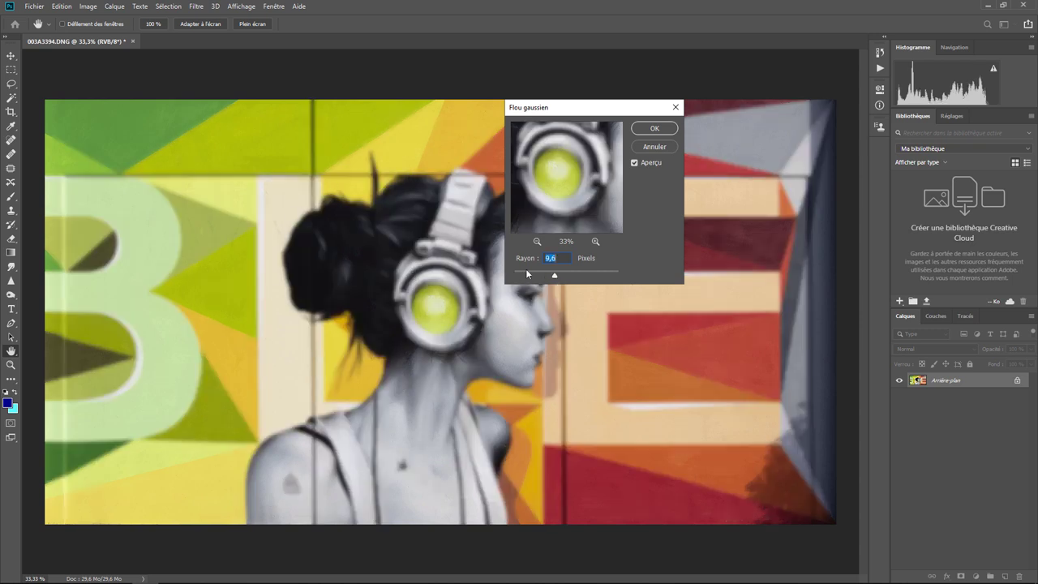
left_click(634, 163)
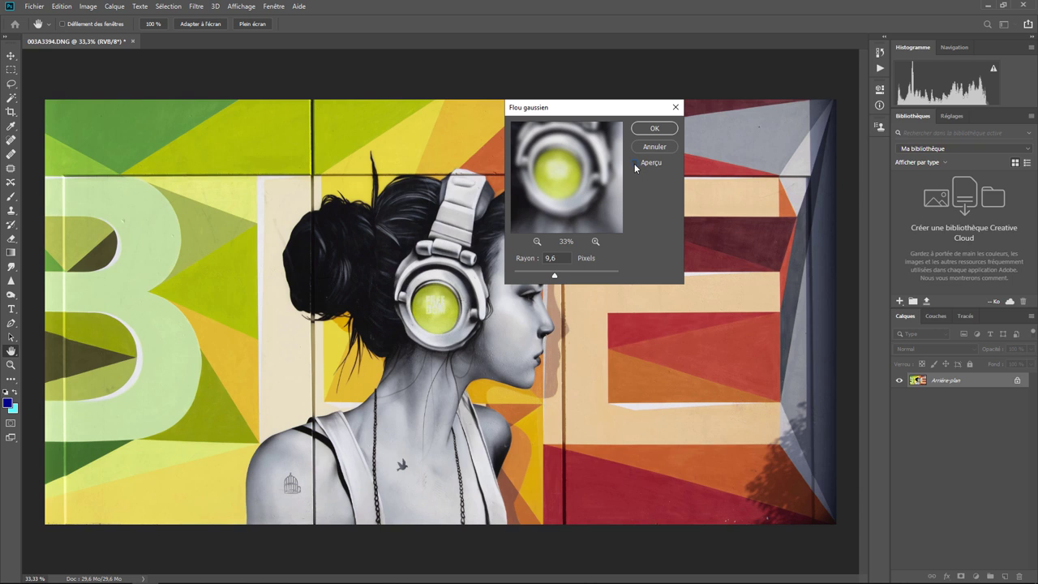
left_click(634, 163)
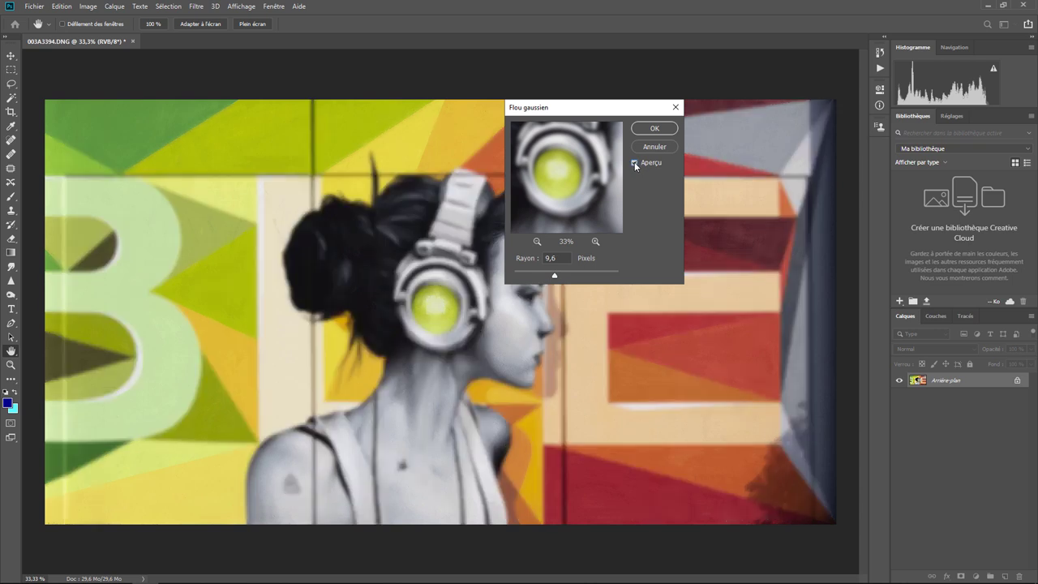
left_click(655, 146)
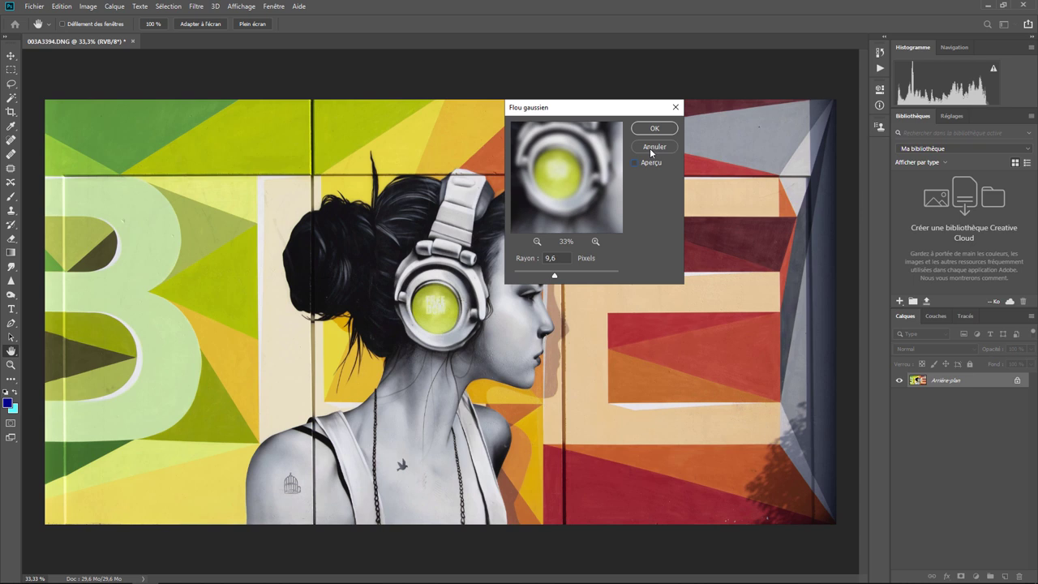
left_click(195, 6)
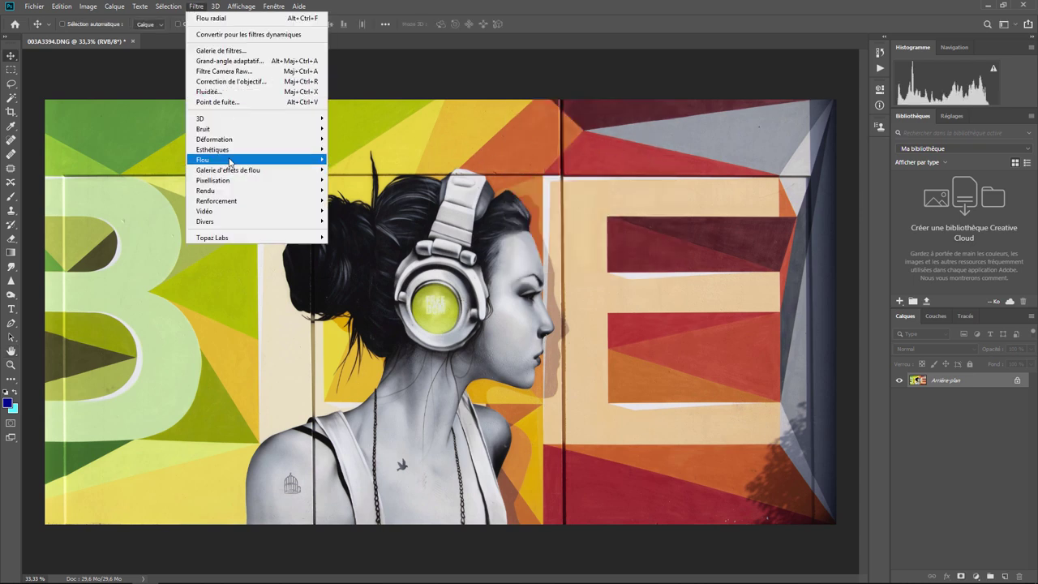
mouse_move(203, 160)
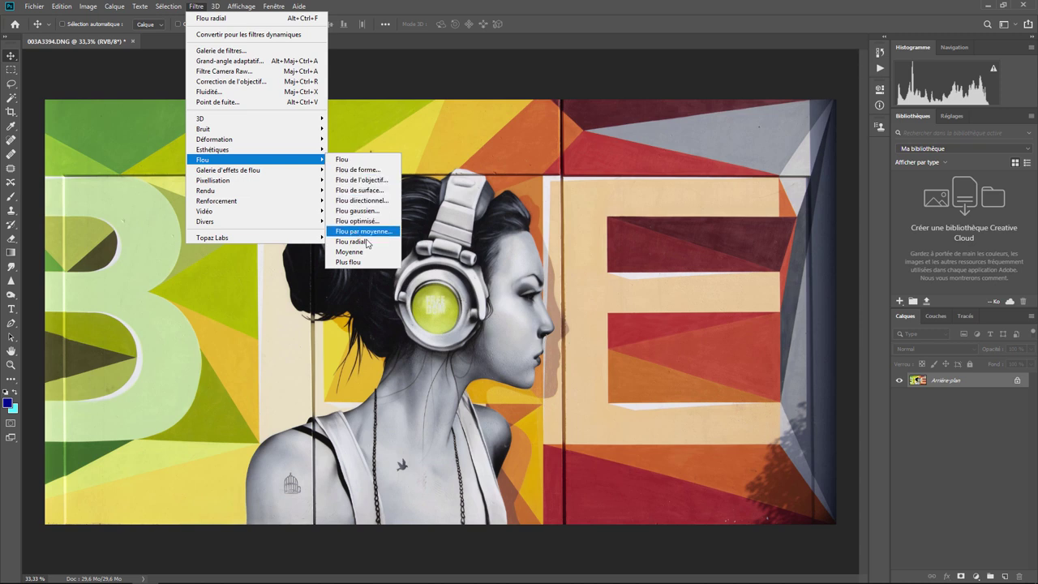
left_click(365, 241)
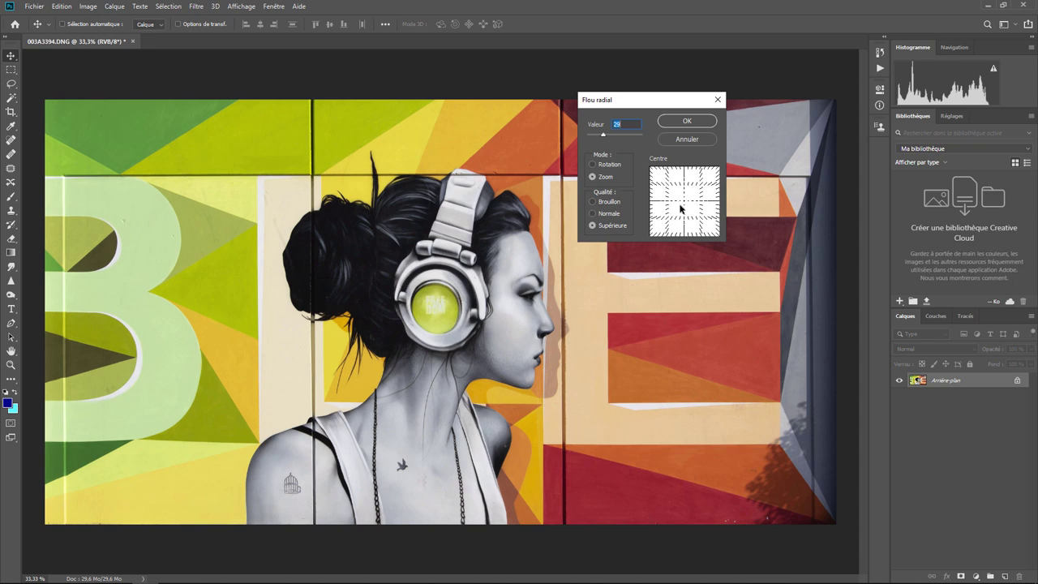
mouse_move(686, 201)
left_mouse_down()
mouse_move(656, 197)
mouse_move(686, 205)
left_mouse_up()
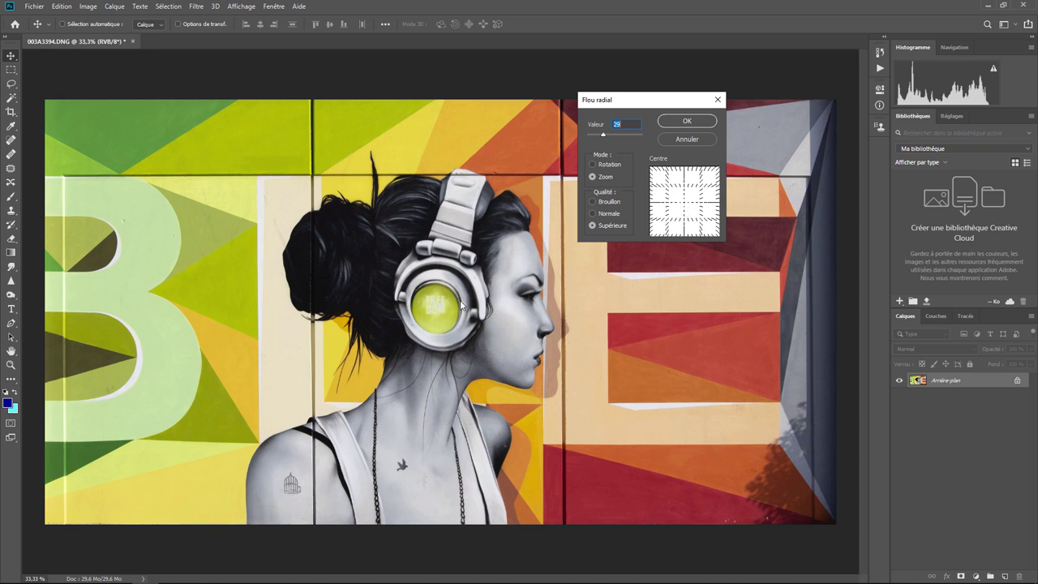
left_click_drag(607, 138, 620, 136)
left_click(687, 120)
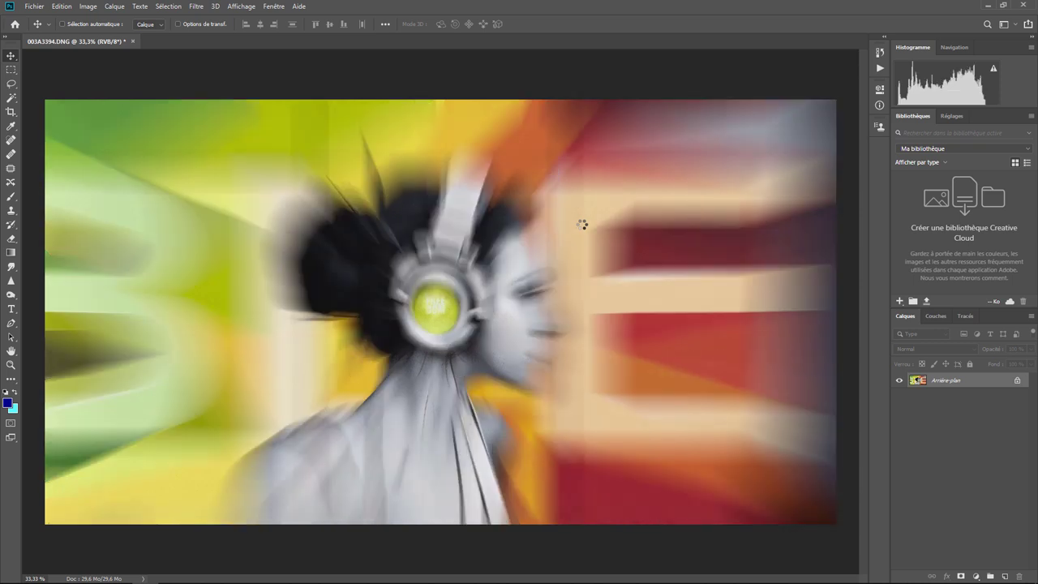
key("ctrl+z")
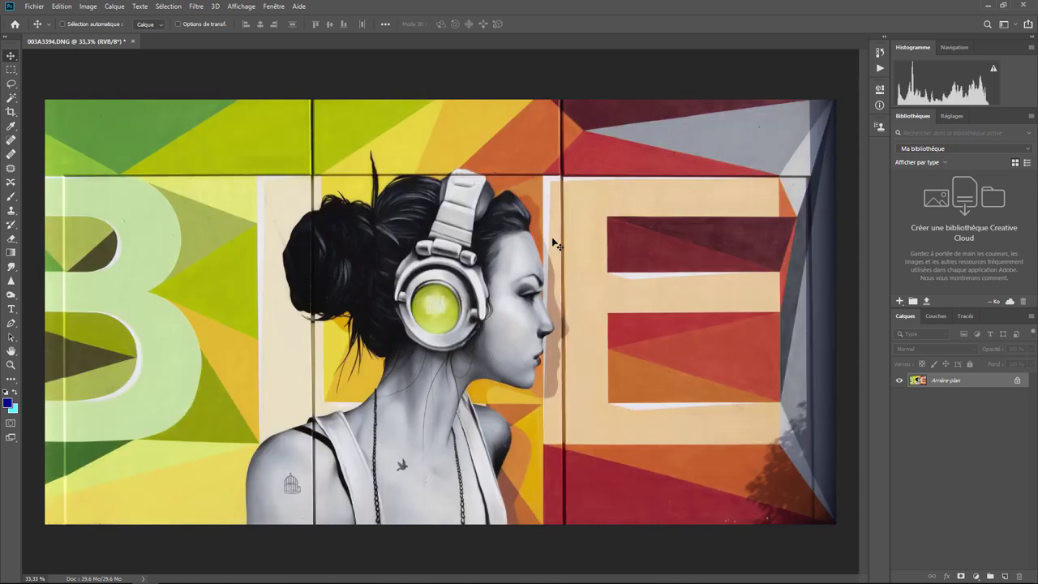
left_click(196, 6)
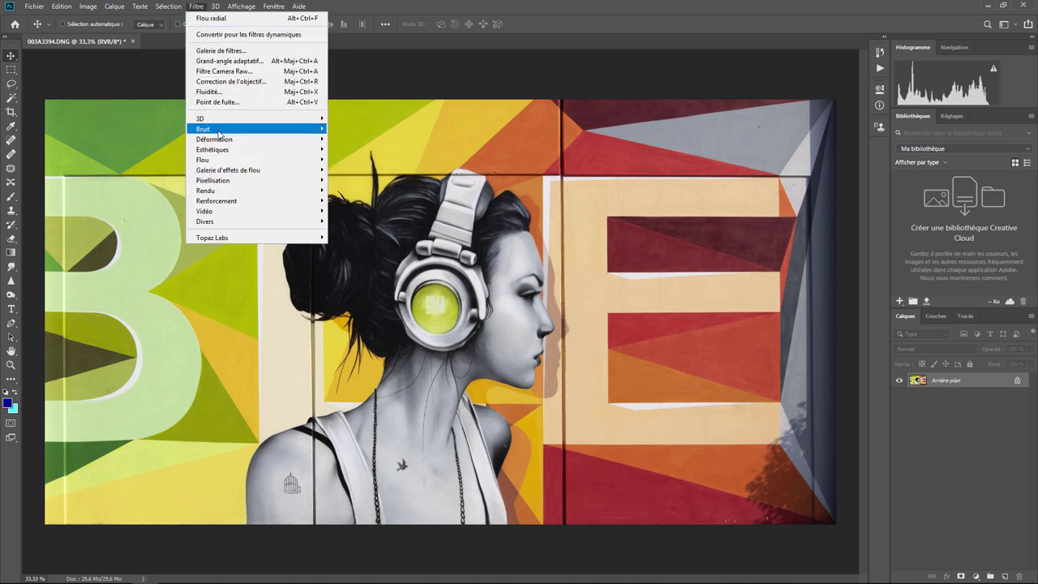
mouse_move(211, 129)
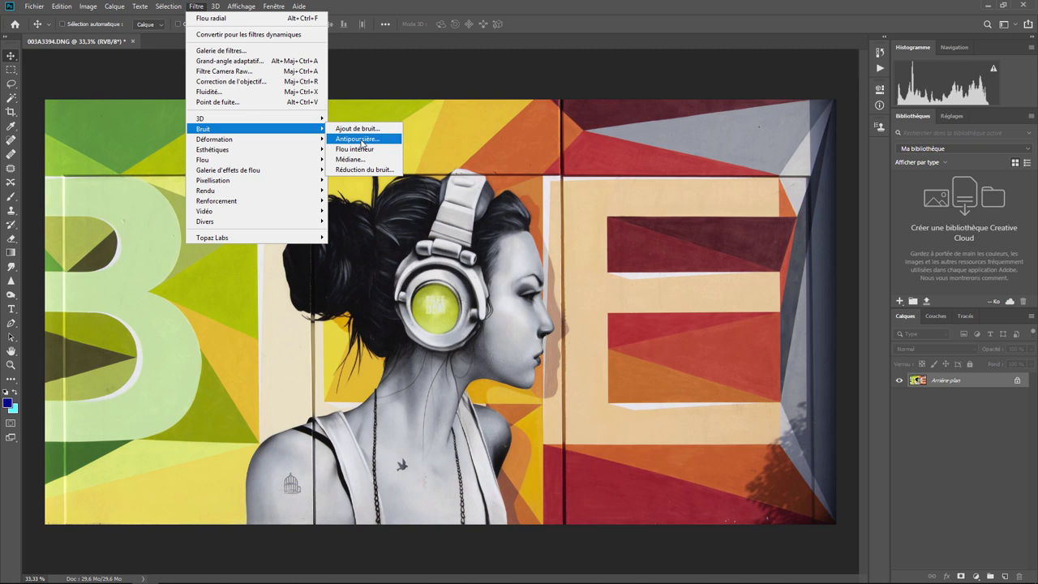
left_click(361, 143)
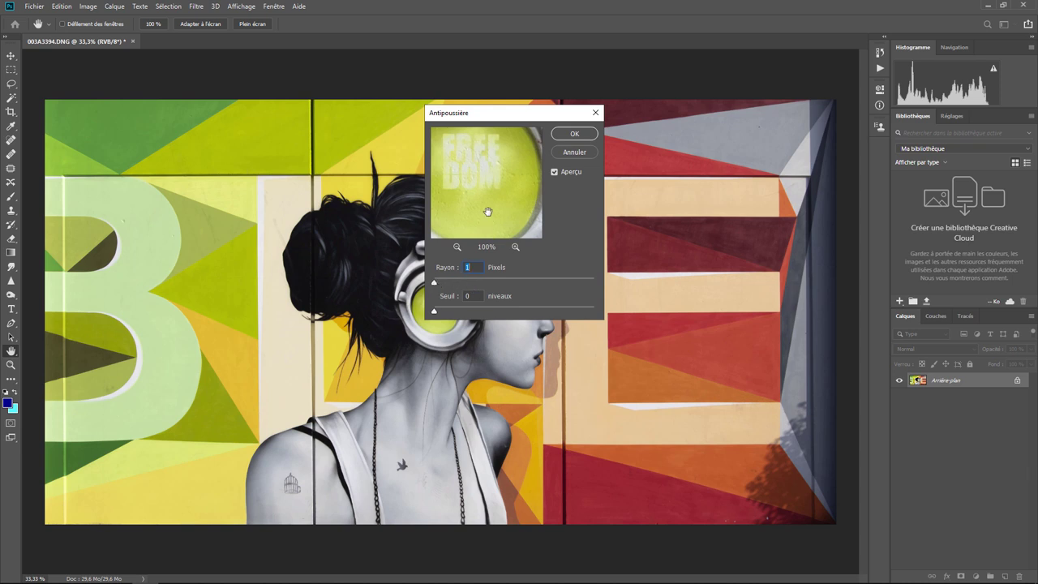
left_click(576, 153)
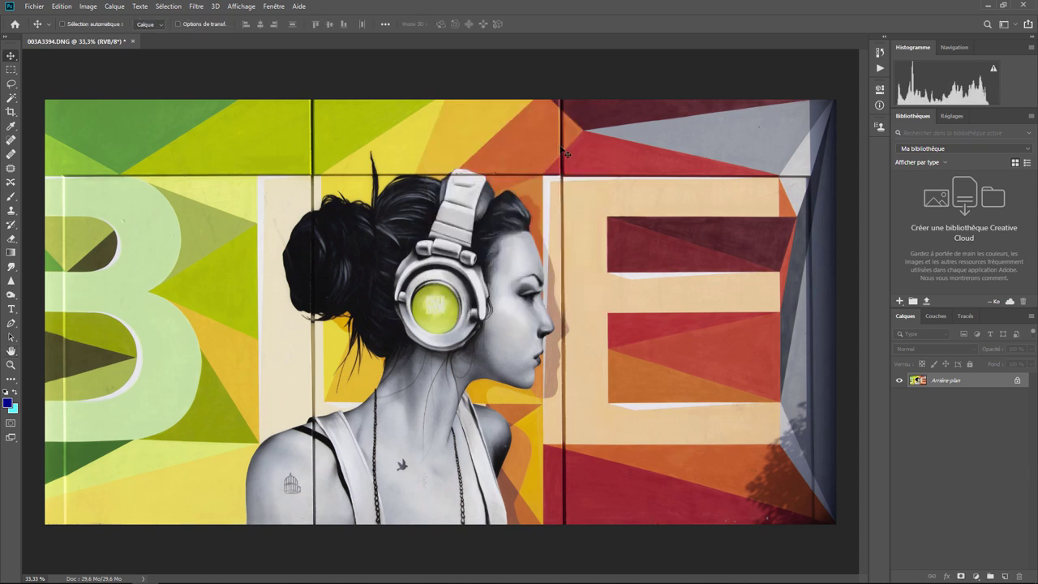
left_click(197, 7)
mouse_move(214, 139)
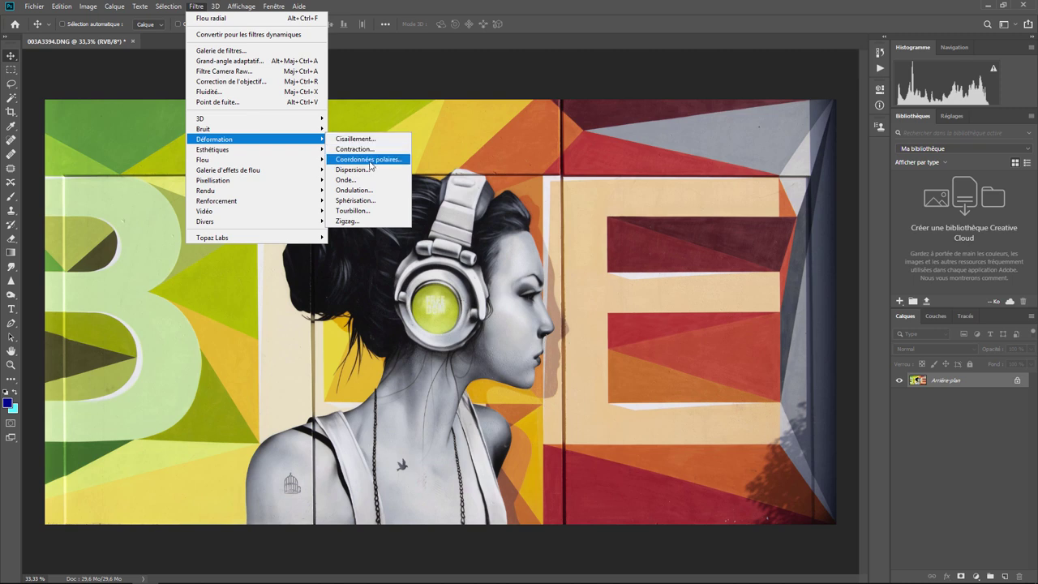
left_click(369, 159)
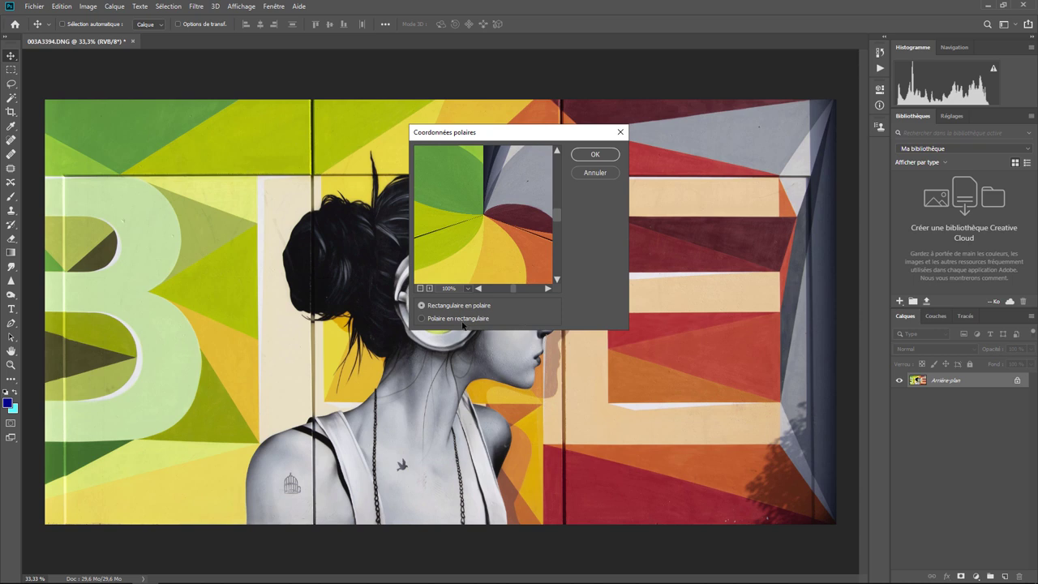
left_click(589, 157)
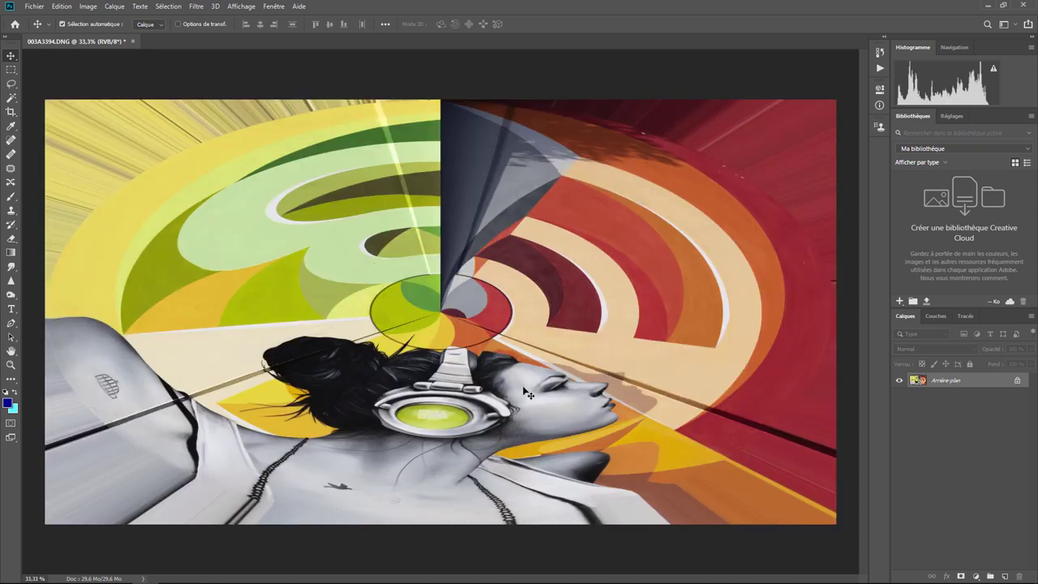
key("ctrl+z")
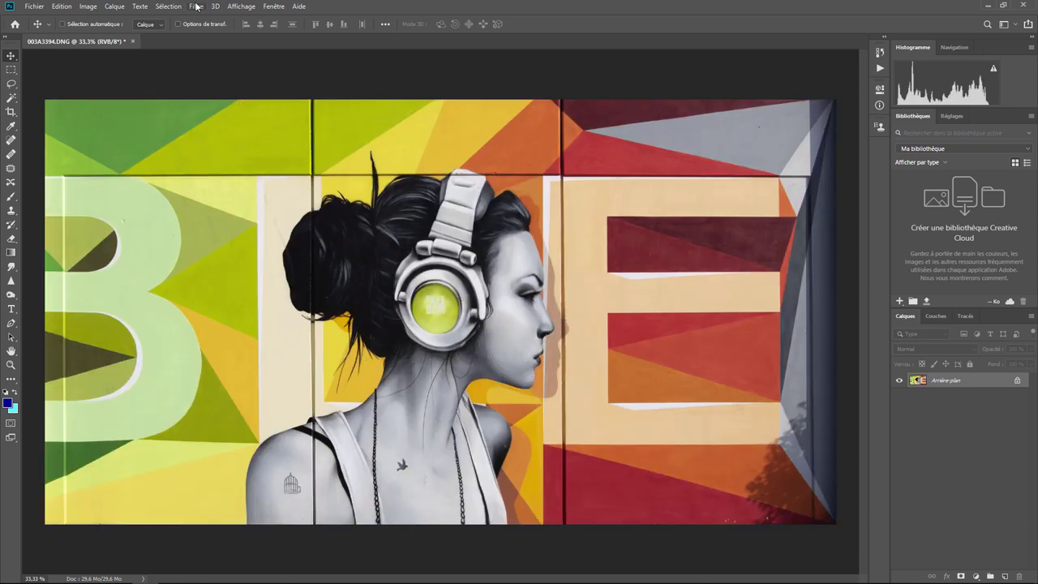
left_click(195, 6)
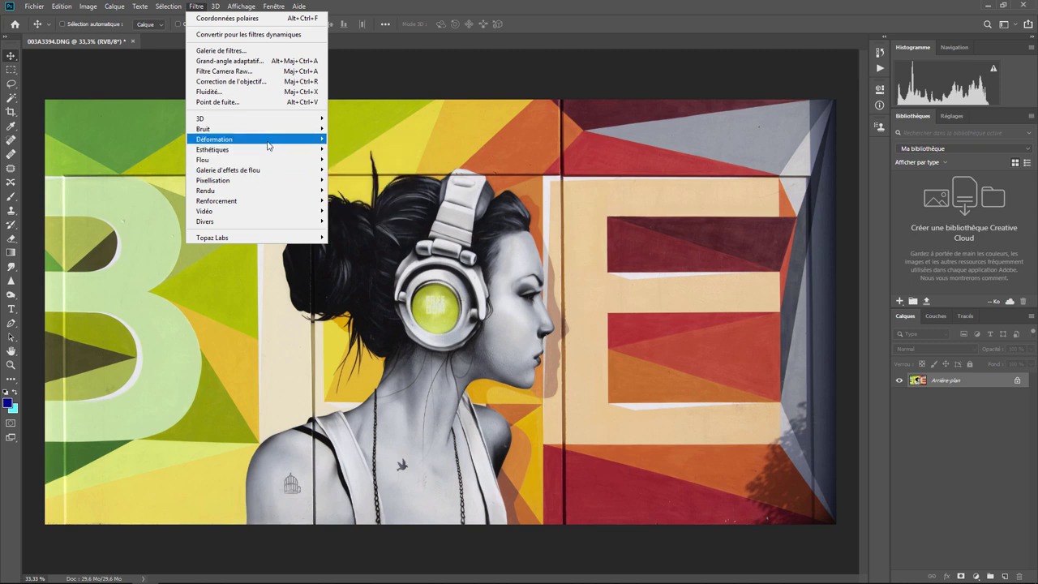
mouse_move(243, 149)
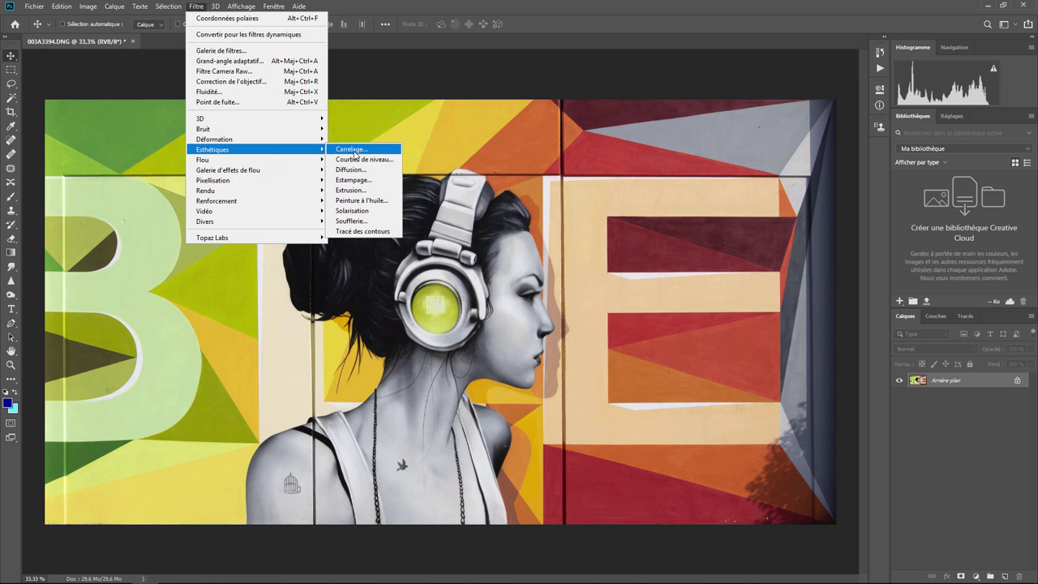
left_click(356, 150)
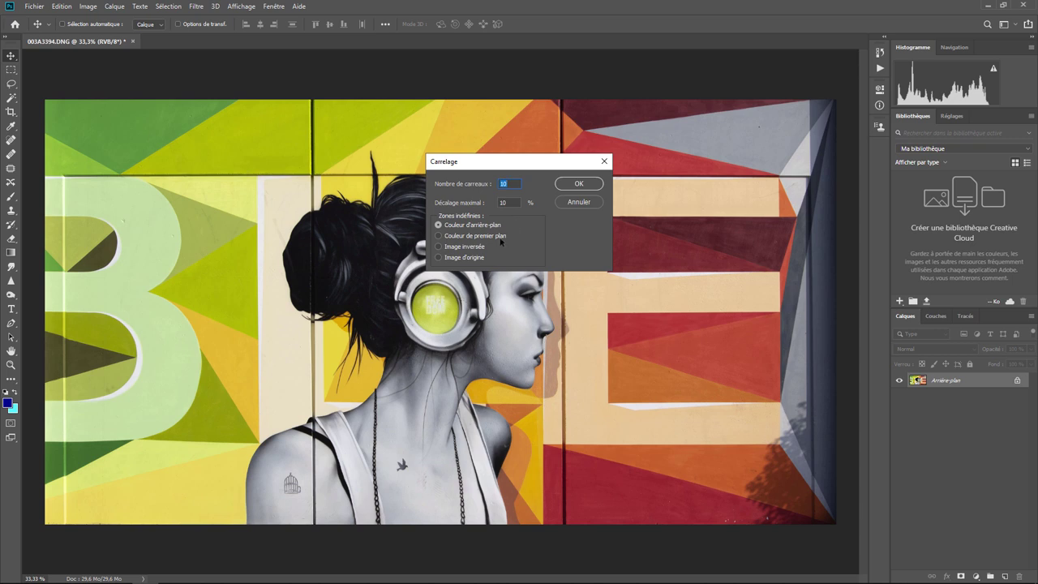
left_click(578, 184)
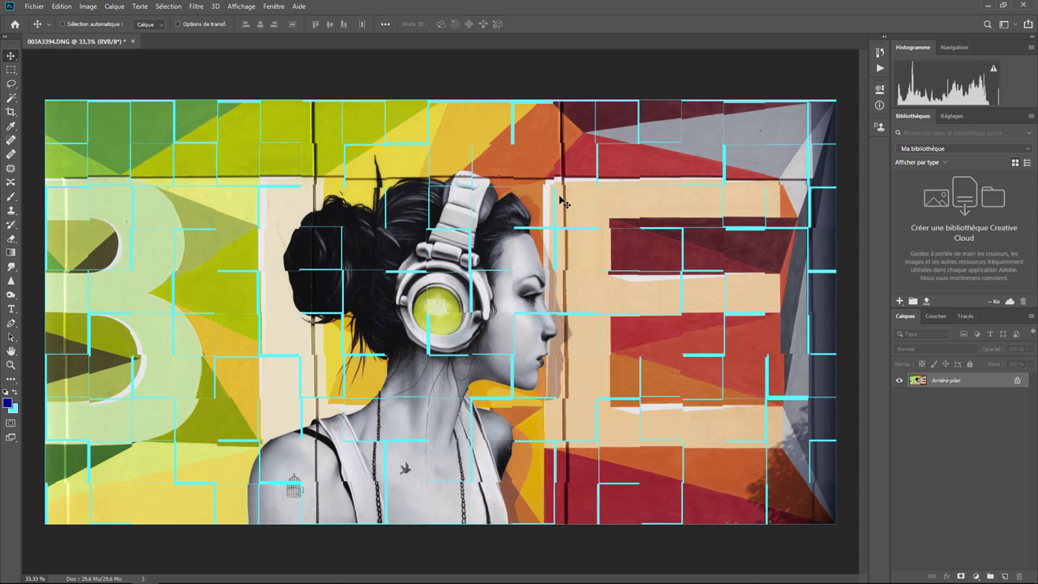
key("ctrl+z")
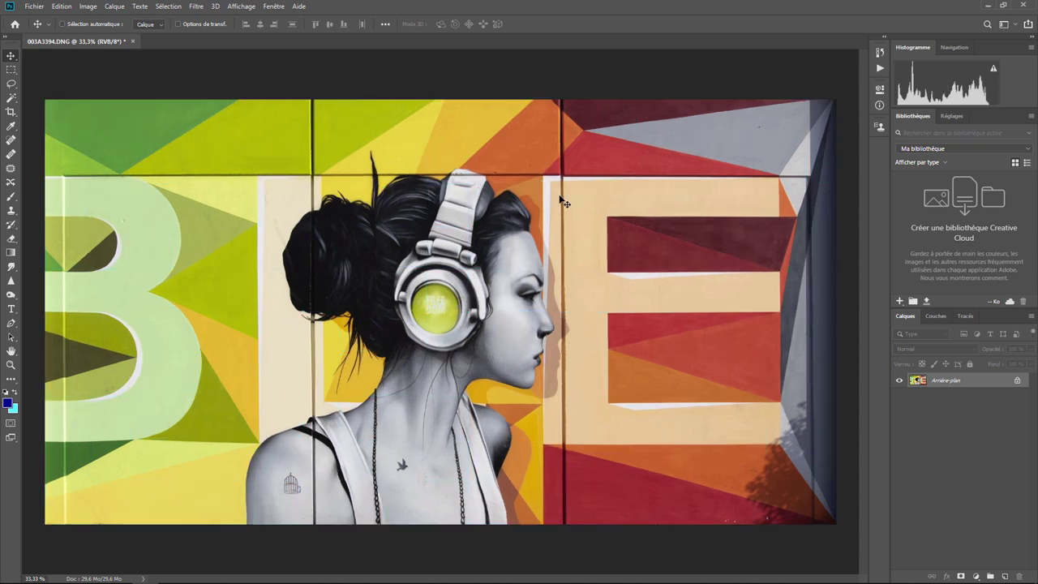
Open the Filtre menu over the graffiti mural image.
left_click(197, 7)
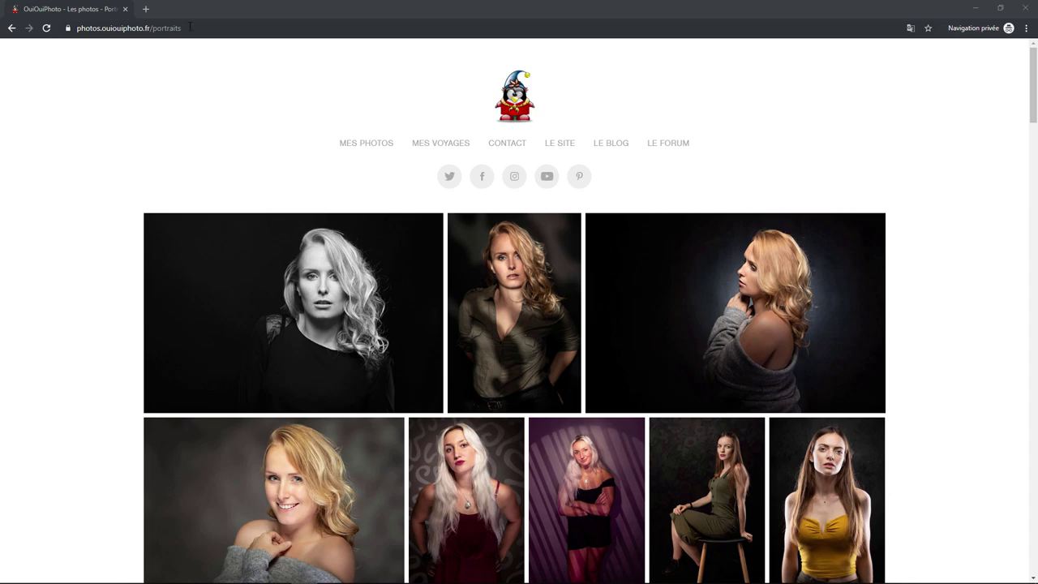
Open the hoodie-man softbox portrait at full size and bring up its save options.
scroll(466, 249, "down", 3)
scroll(469, 251, "down", 4)
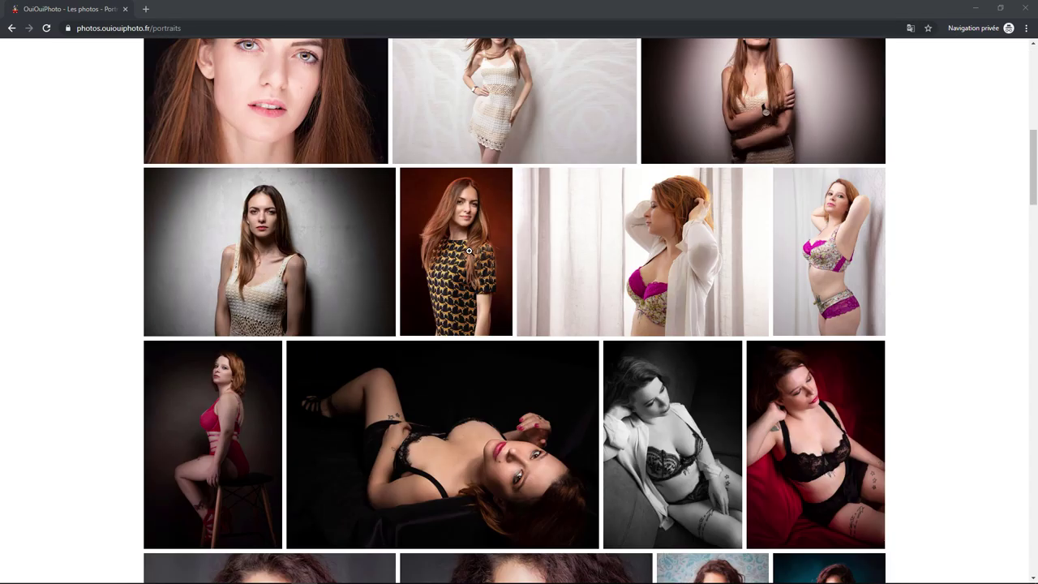
scroll(469, 251, "down", 3)
scroll(468, 256, "down", 3)
scroll(469, 264, "down", 3)
scroll(468, 275, "down", 3)
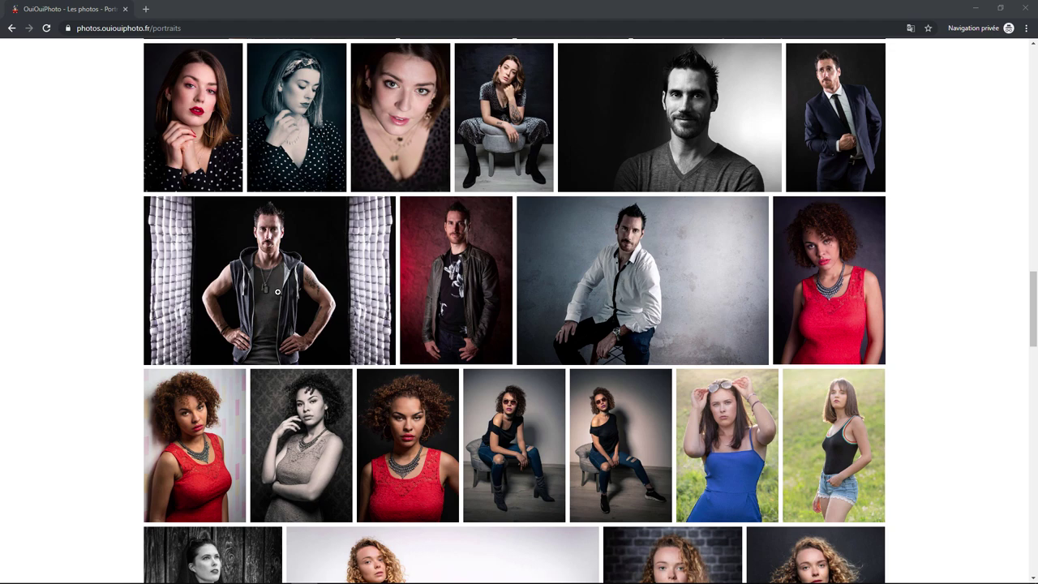
left_click(270, 278)
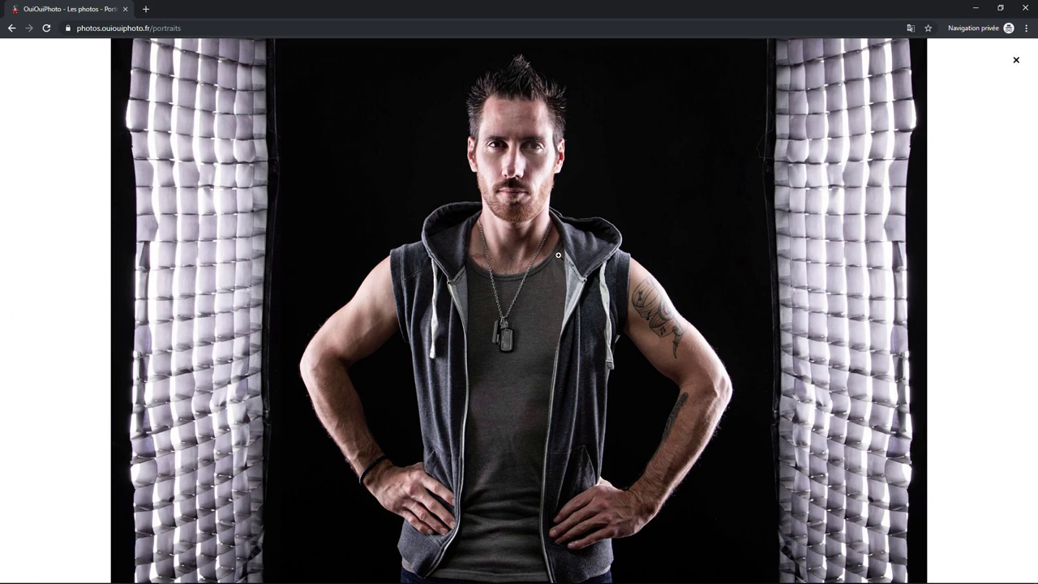
right_click(534, 241)
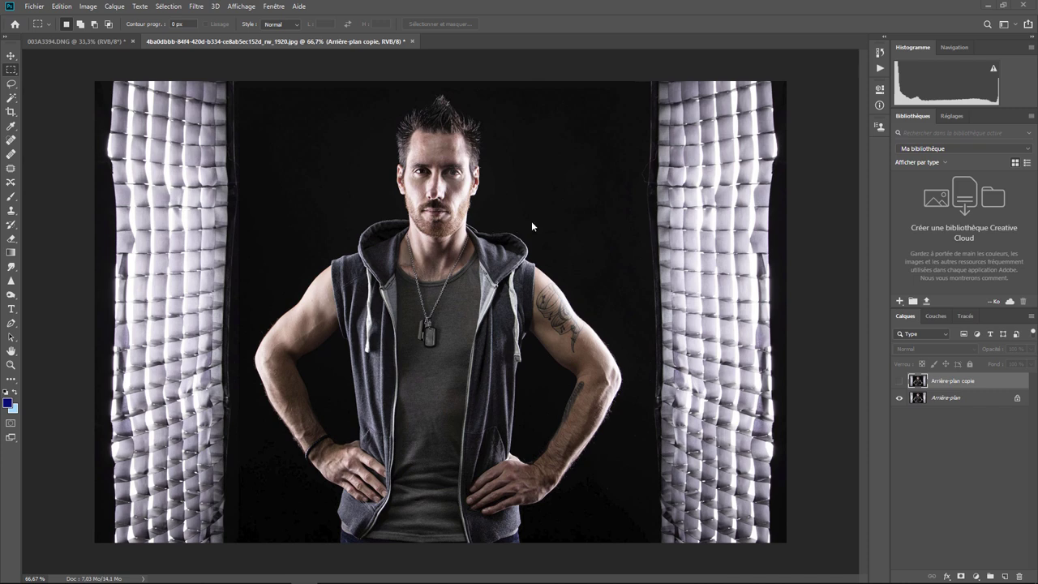
Preview the blurred Arrière-plan copie layer, hide it, then delete it.
left_click(898, 381)
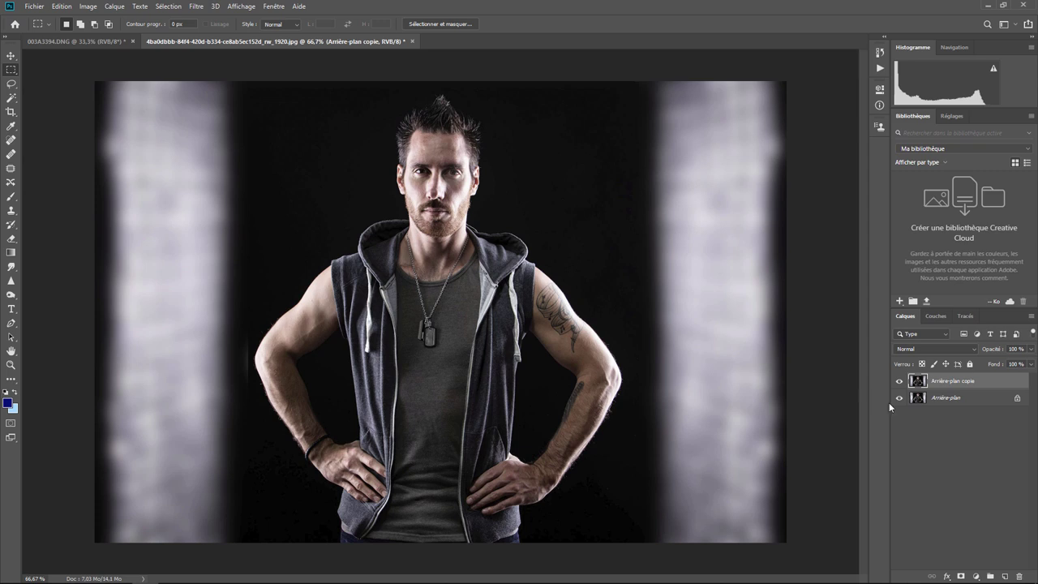
left_click(899, 381)
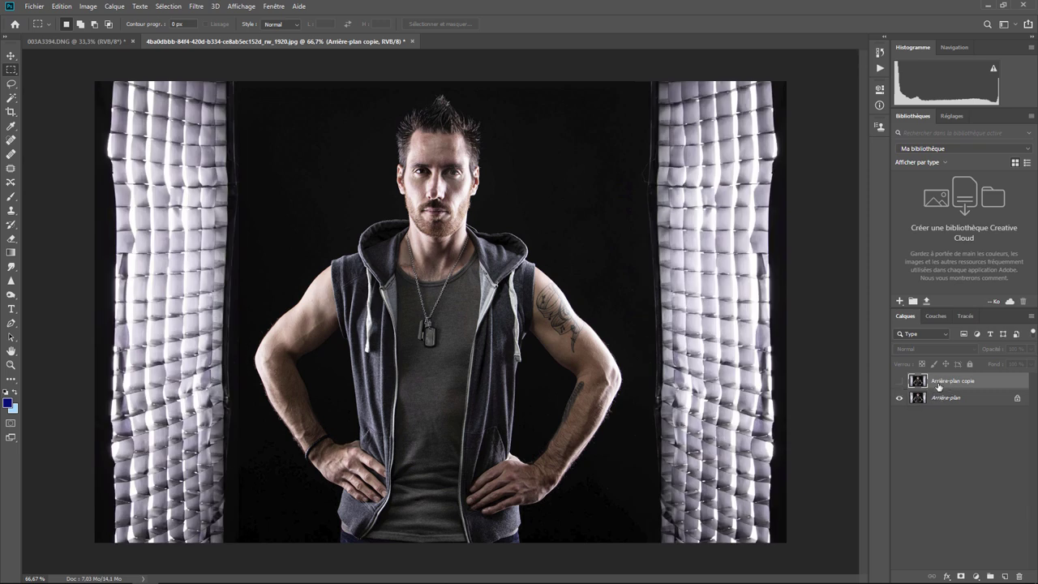
right_click(939, 387)
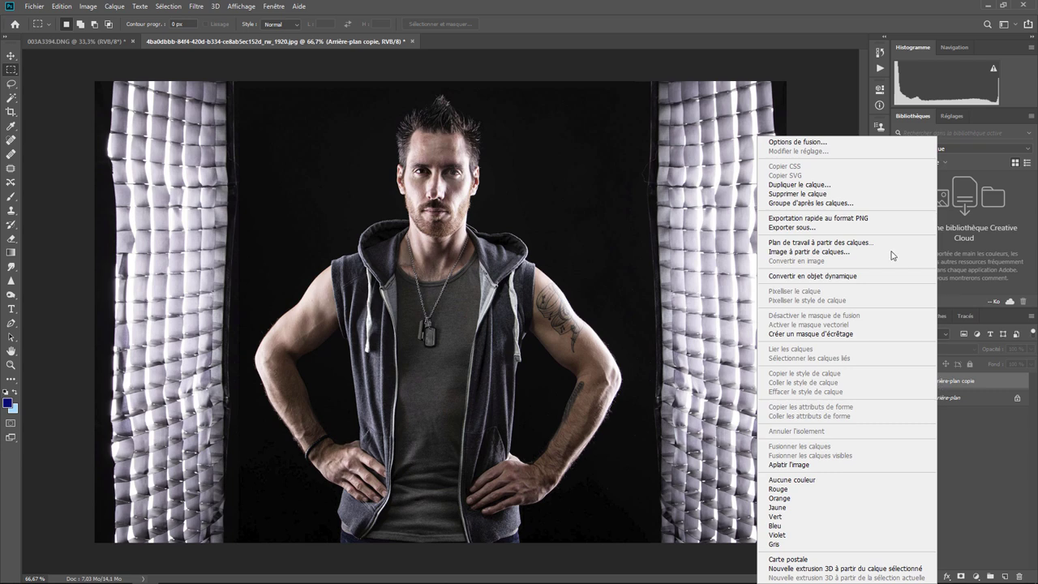
left_click(834, 198)
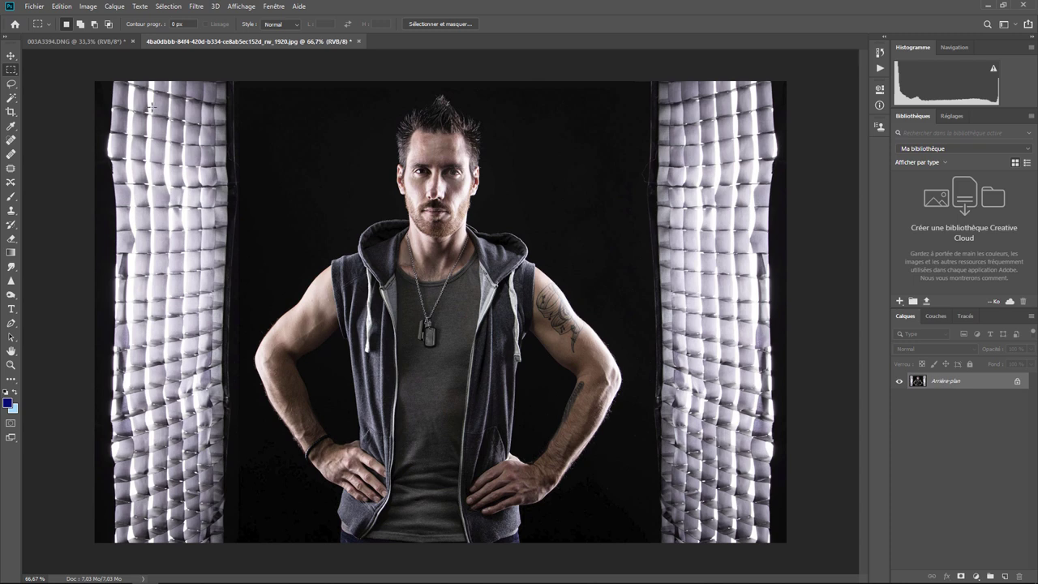
Apply a Flou gaussien with a lowered Rayon to the left softbox strip.
left_click_drag(95, 81, 247, 561)
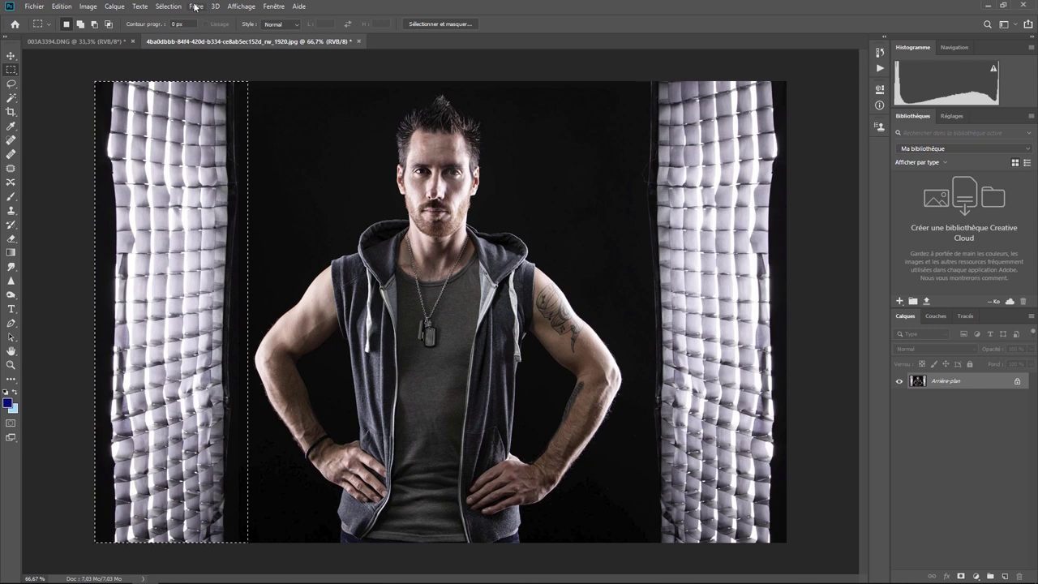
left_click(195, 7)
mouse_move(203, 160)
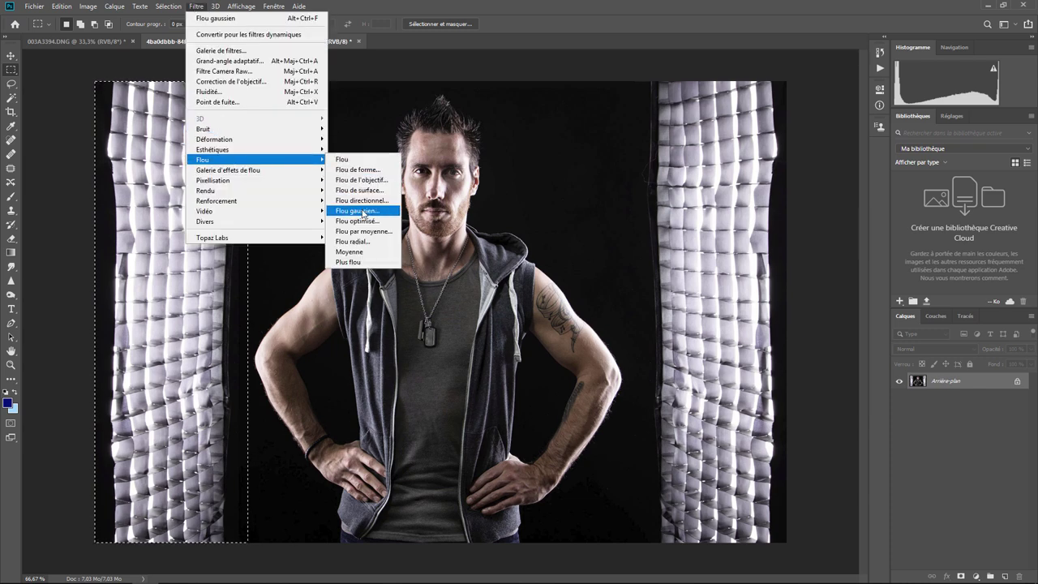
left_click(362, 211)
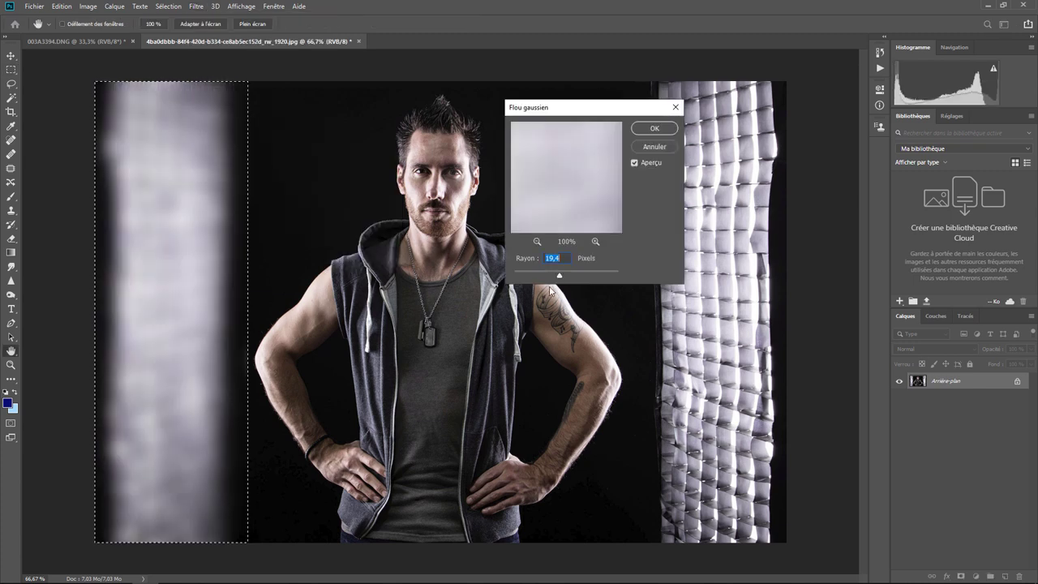
left_click_drag(559, 276, 554, 278)
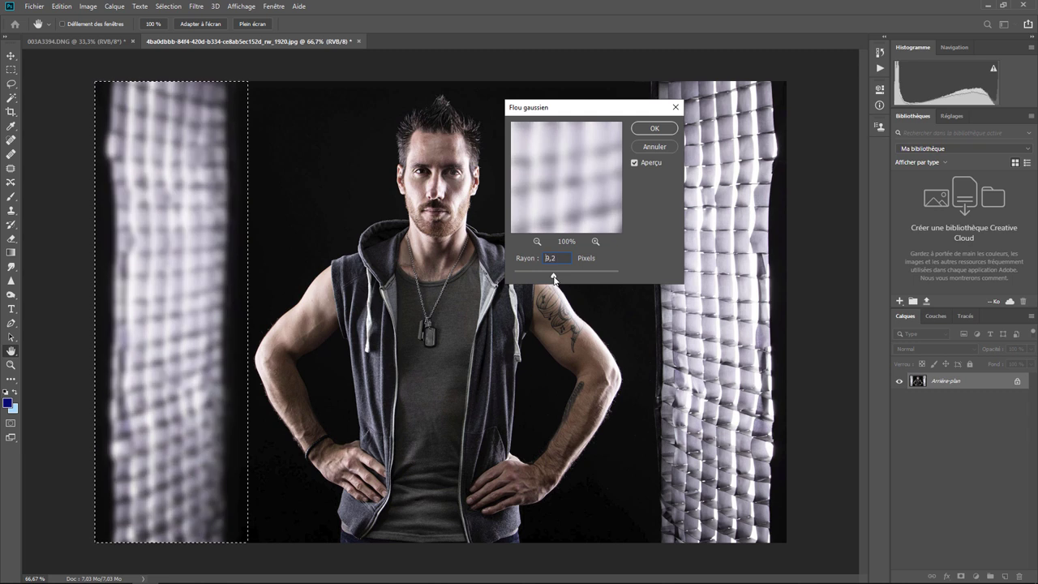
left_click(656, 130)
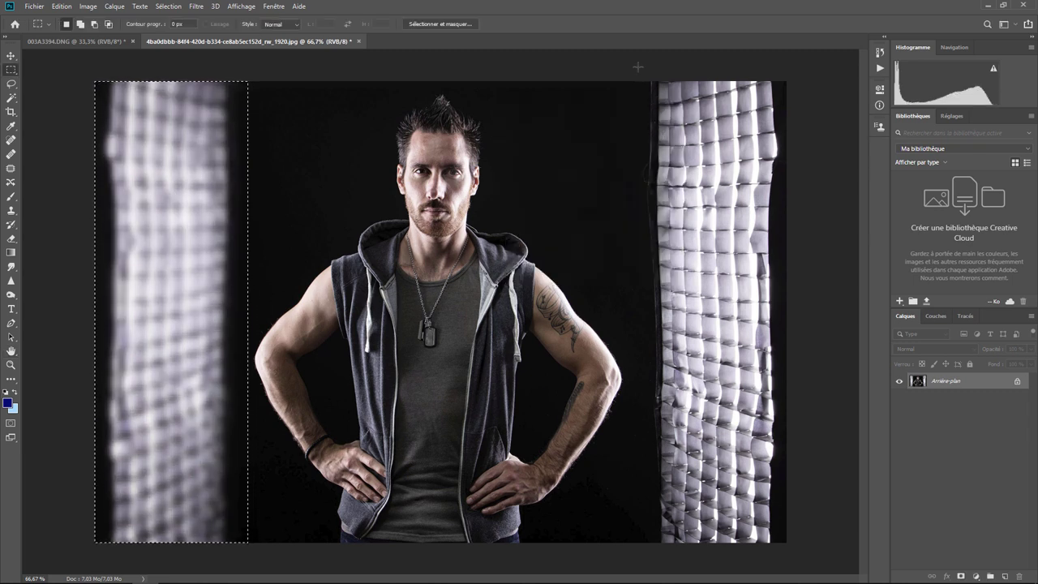
Repeat the Gaussian blur on a selection of the right softbox strip.
left_click_drag(787, 544, 631, 73)
left_click(197, 7)
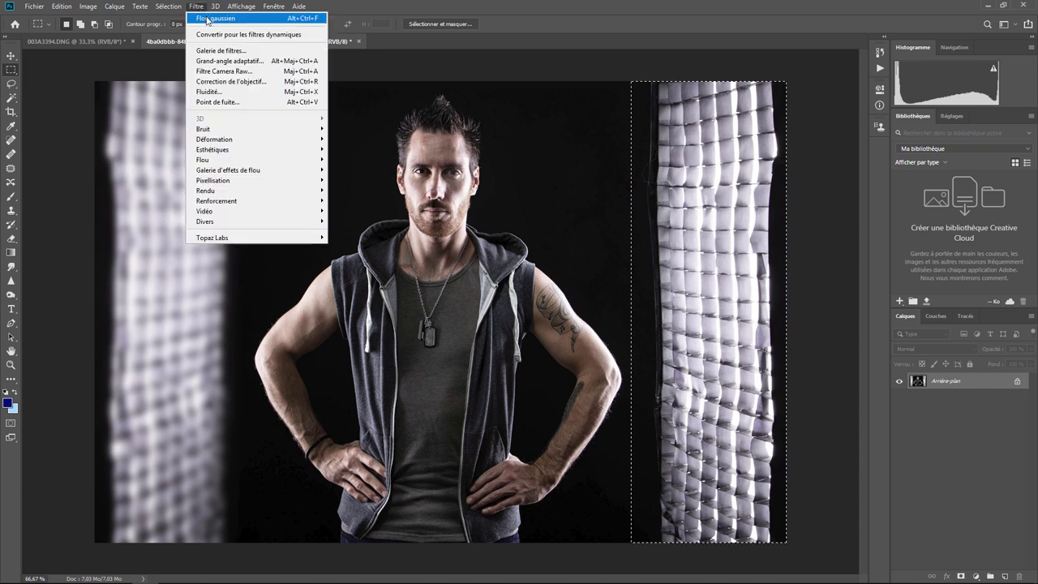
left_click(207, 19)
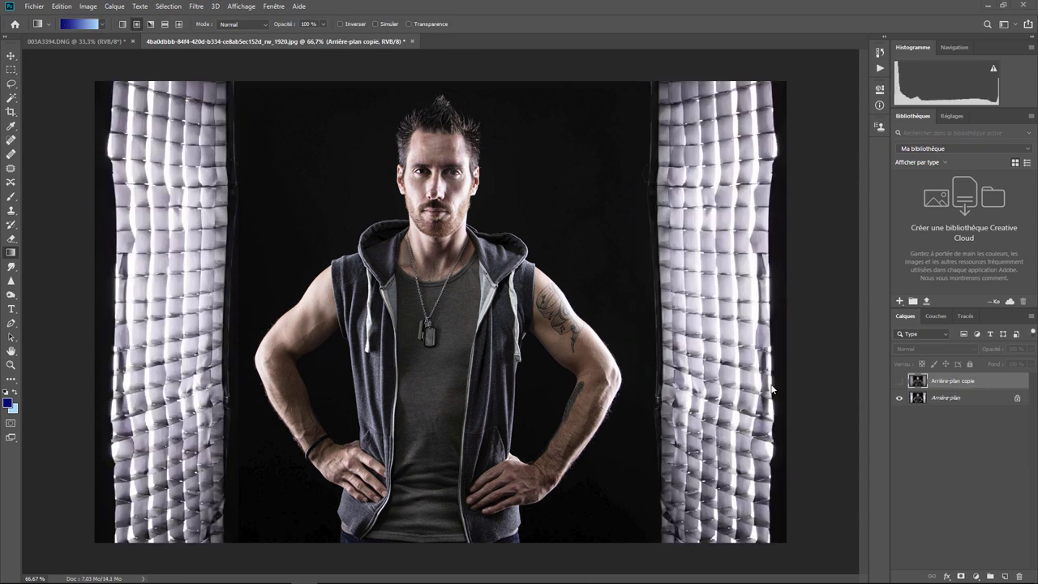
Reveal the radial-blurred Arrière-plan copie layer, switch to the marquee tool, then delete it.
left_click(899, 384)
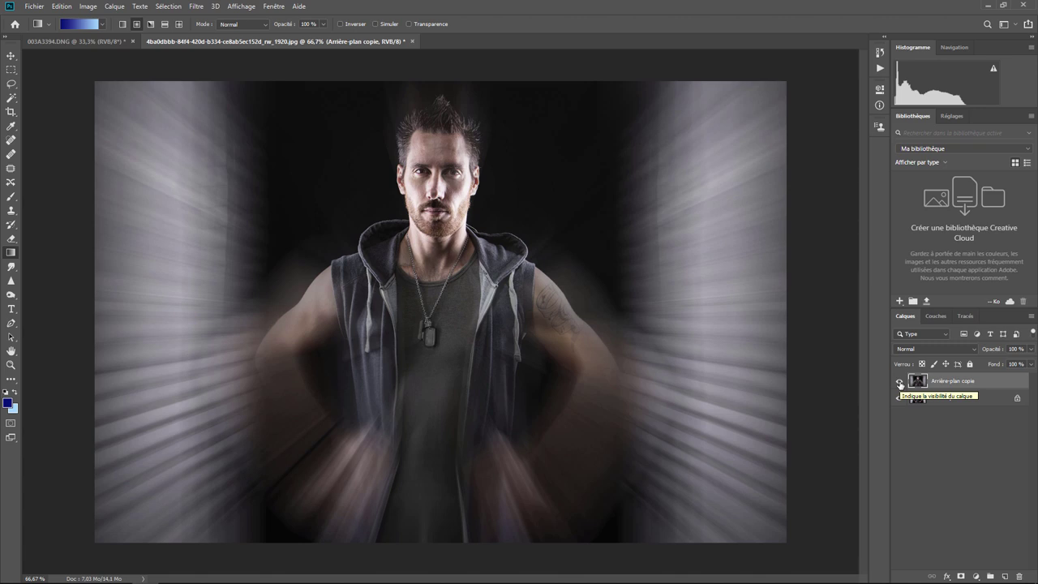
key("m")
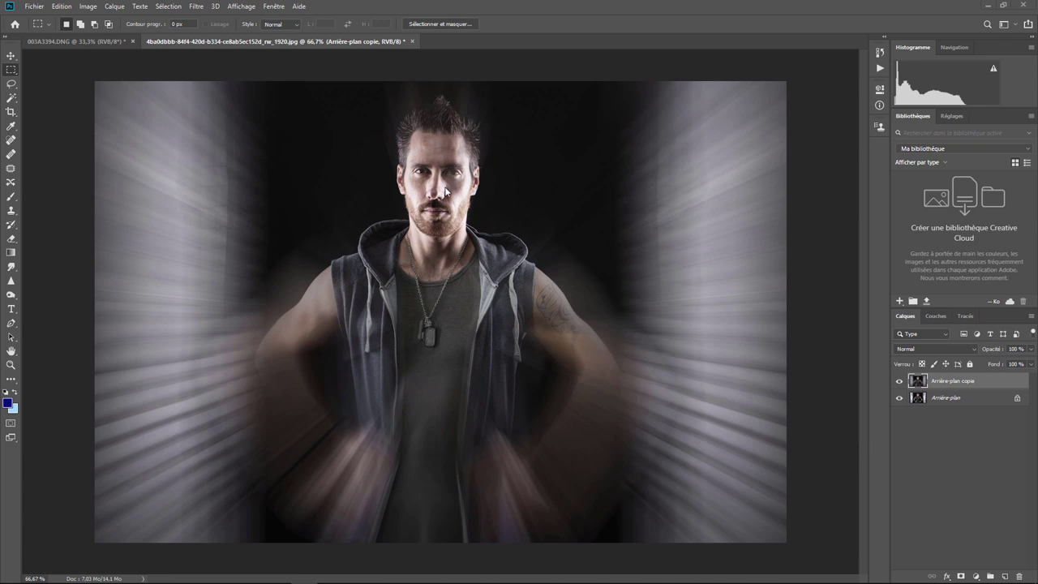
right_click(944, 380)
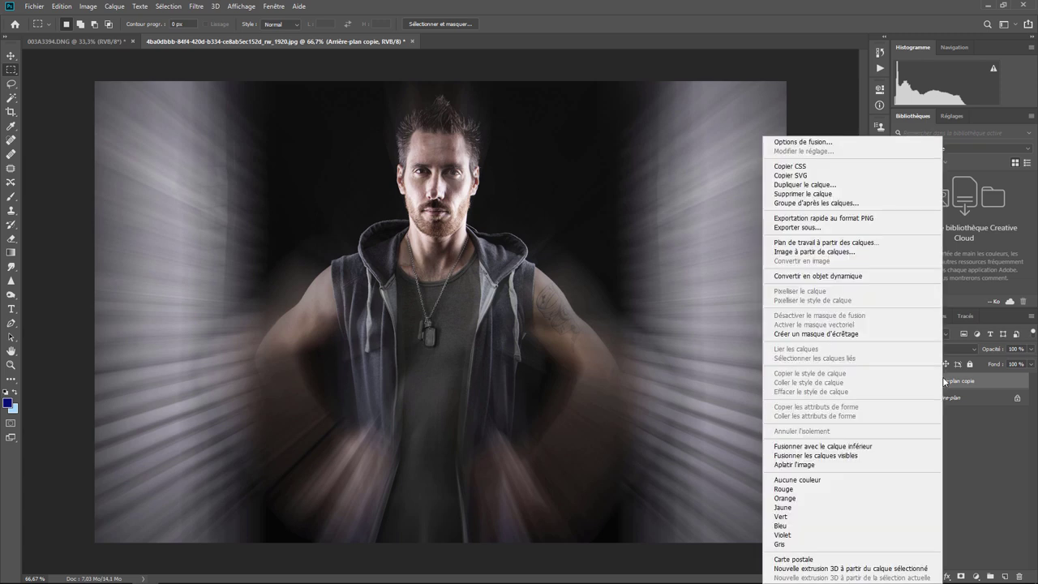
left_click(816, 195)
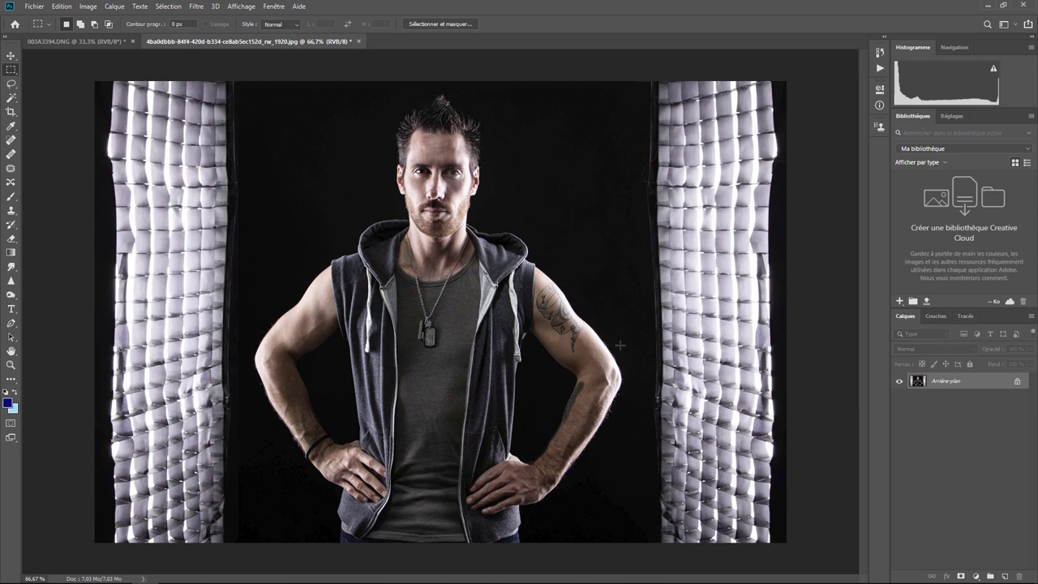
Add an empty layer and copy the full-canvas selection from Arrière-plan.
left_click(1005, 576)
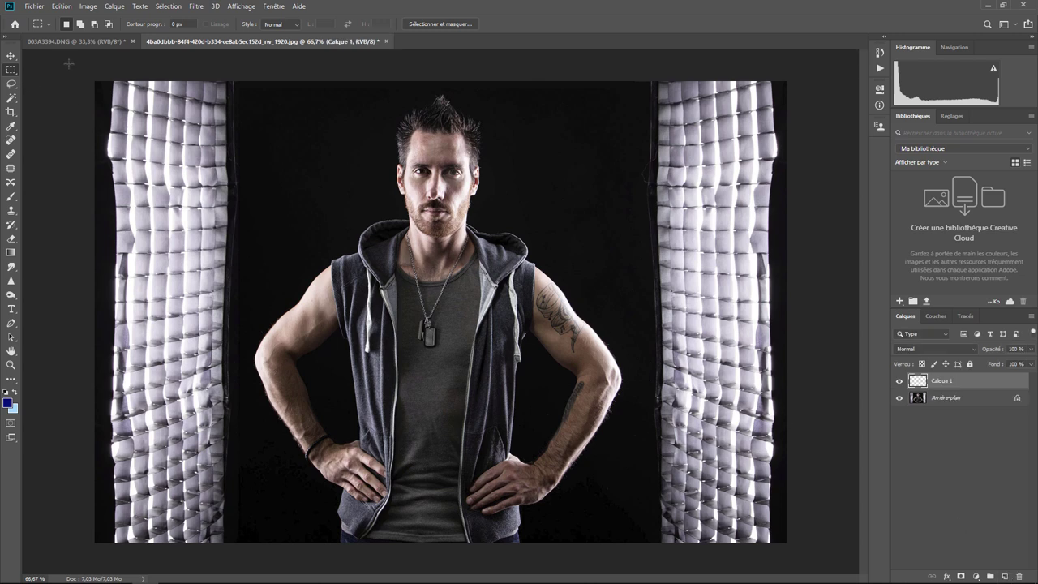
mouse_move(69, 64)
left_mouse_down()
mouse_move(765, 506)
mouse_move(809, 556)
left_mouse_up()
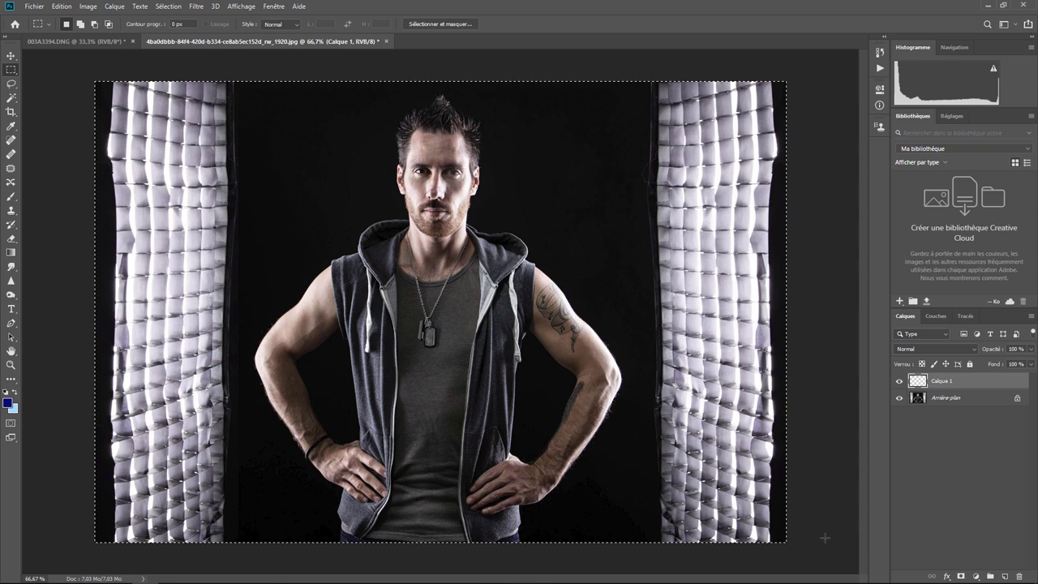
left_click(945, 401)
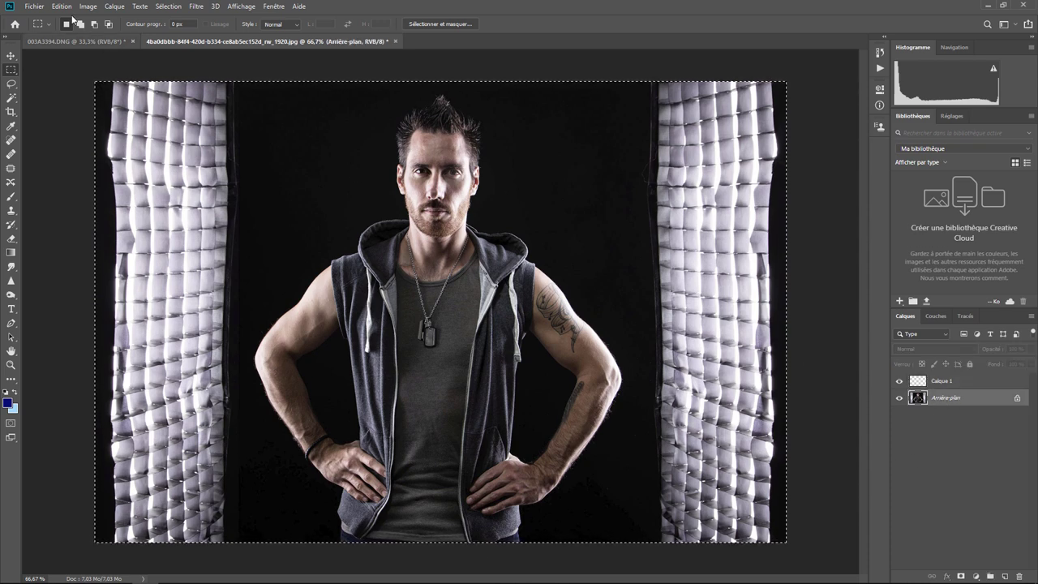
left_click(64, 8)
left_click(65, 76)
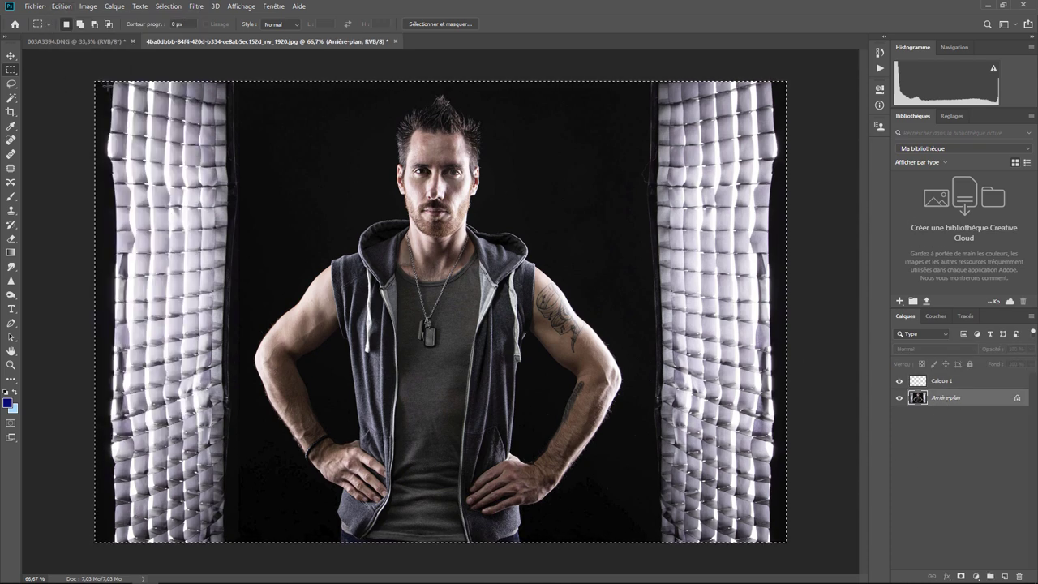
Paste the copied portrait into Calque 1 and leave Calque 1 active.
left_click(945, 384)
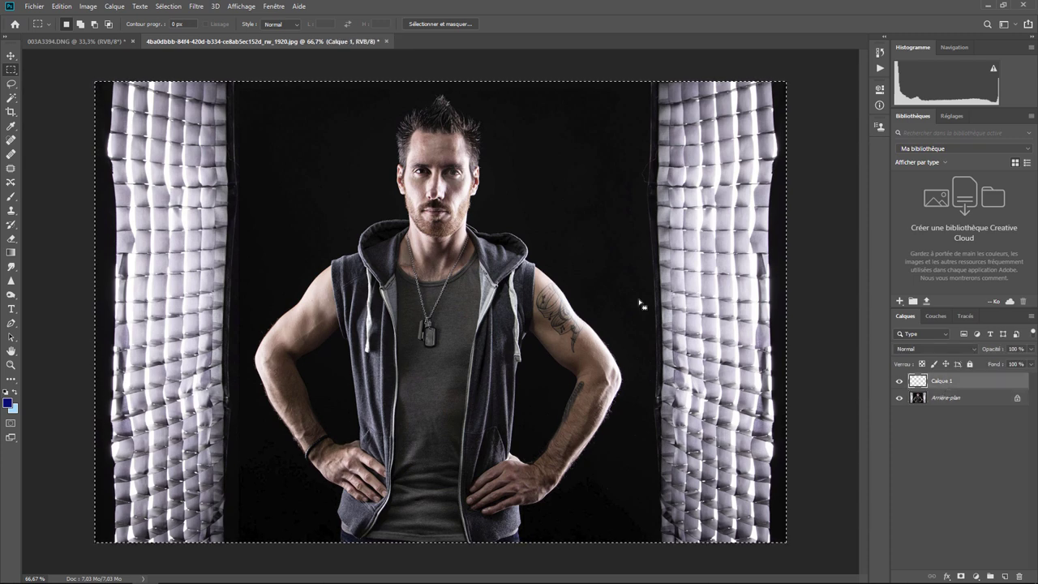
left_click(62, 6)
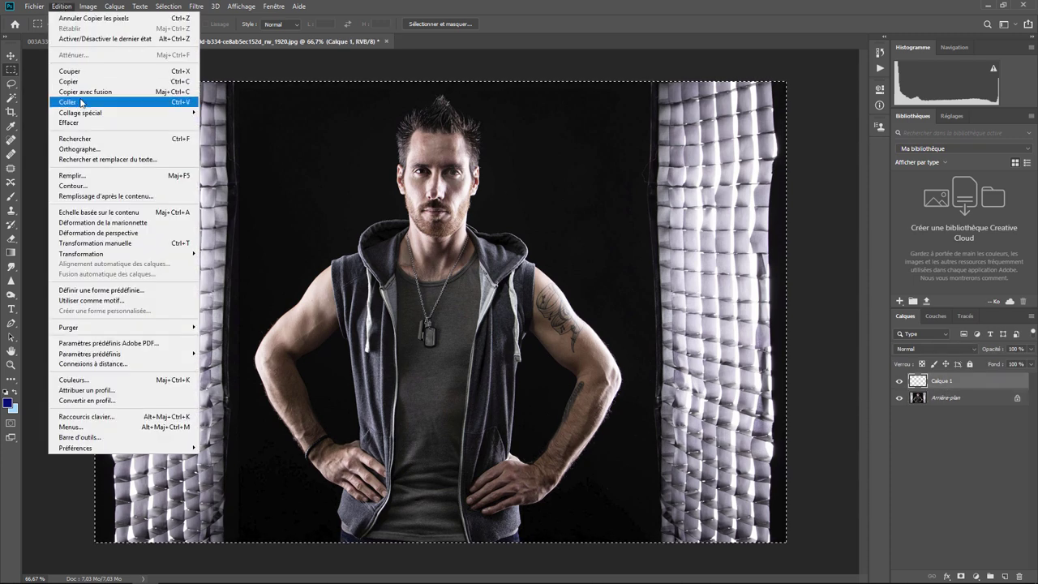
left_click(80, 98)
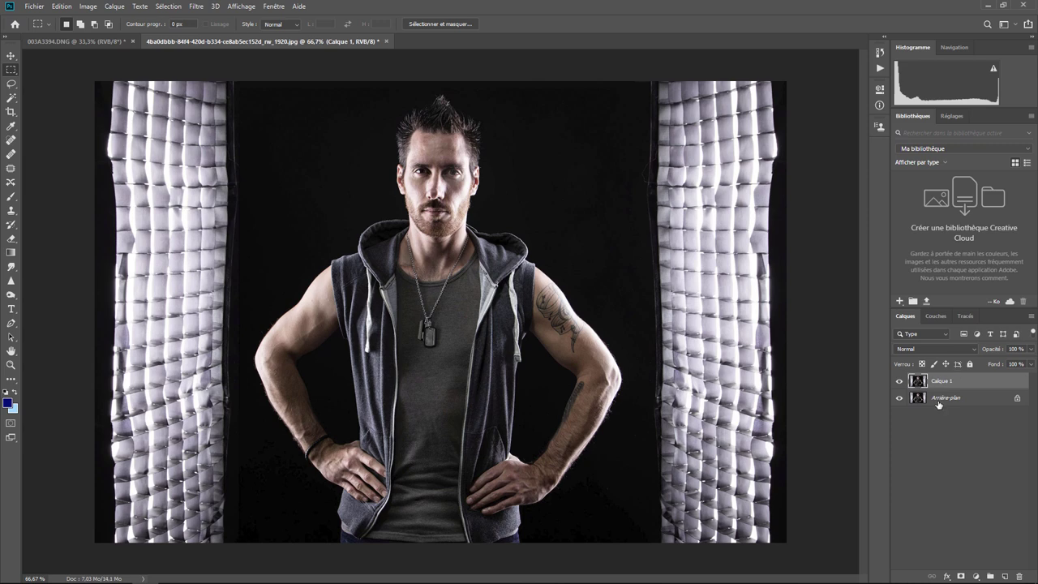
right_click(939, 403)
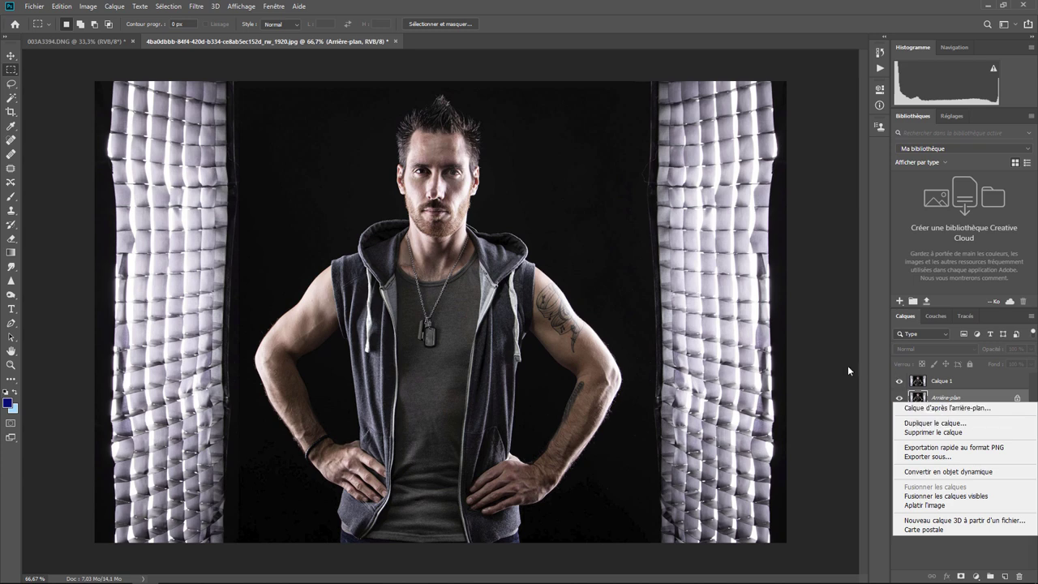
left_click(945, 382)
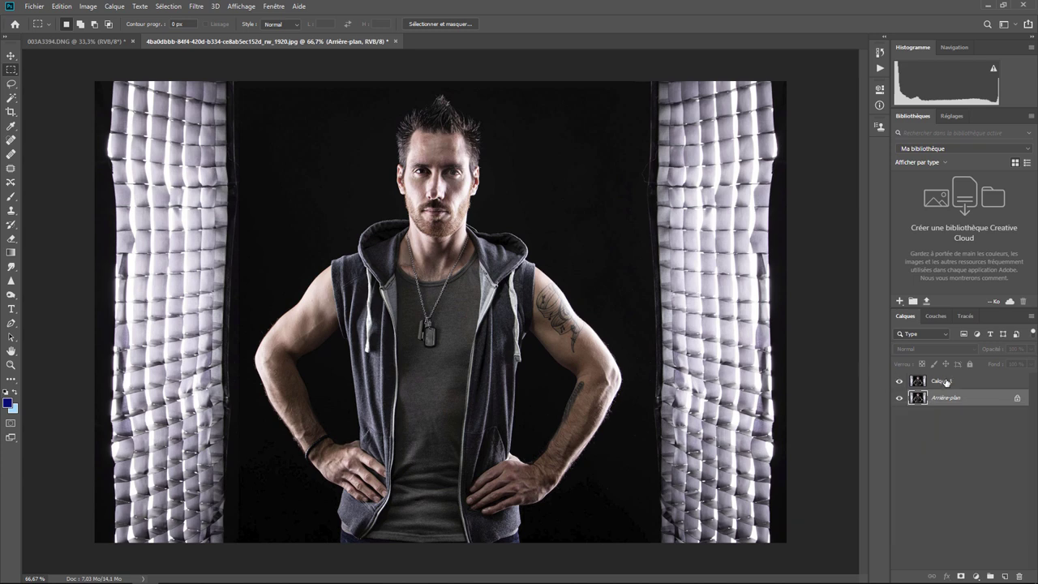
left_click(947, 382)
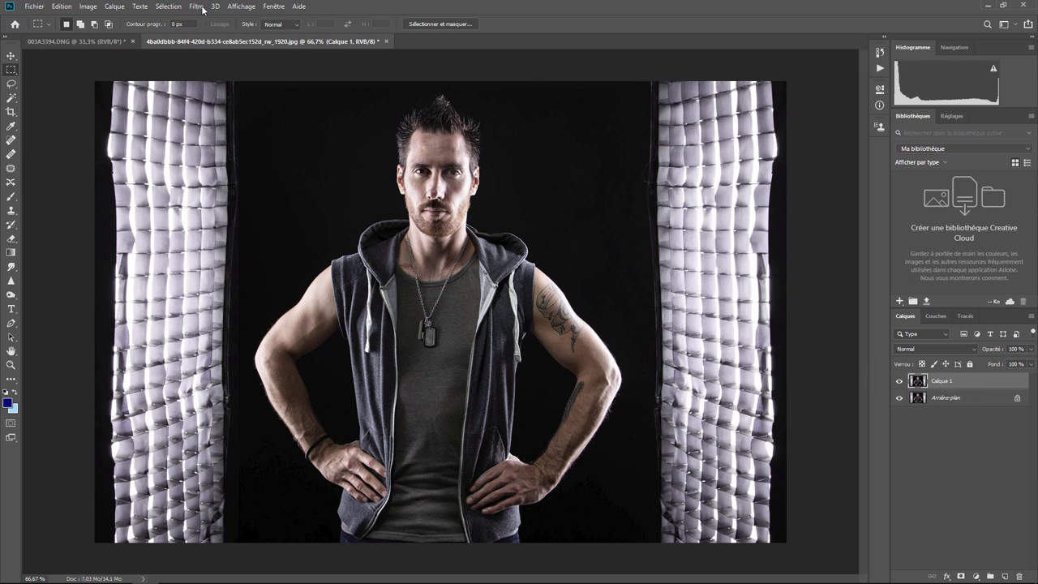
Apply a Zoom radial blur of amount 100 at best quality to Calque 1, then add a white layer mask.
left_click(197, 7)
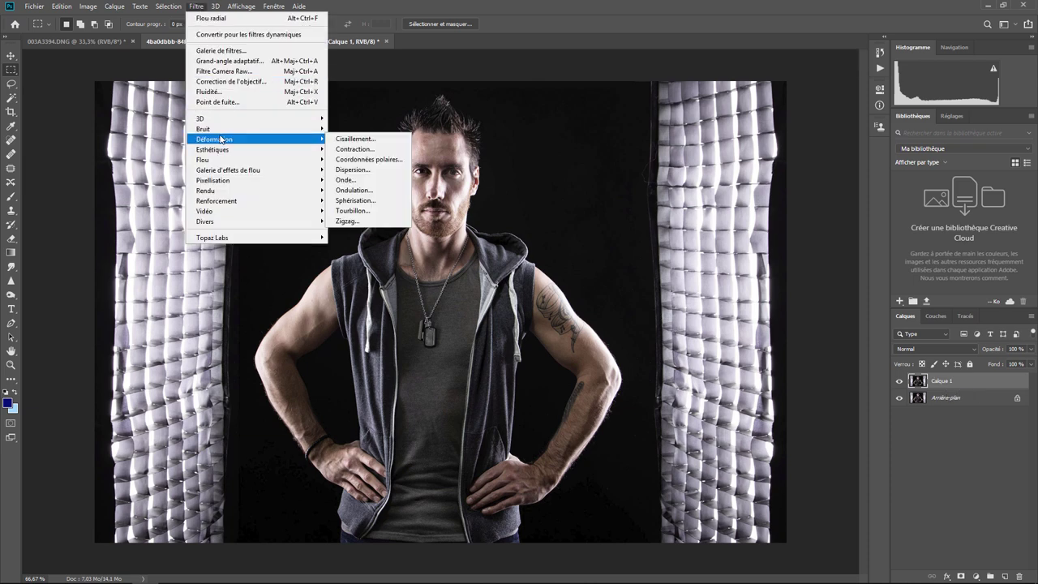
mouse_move(203, 160)
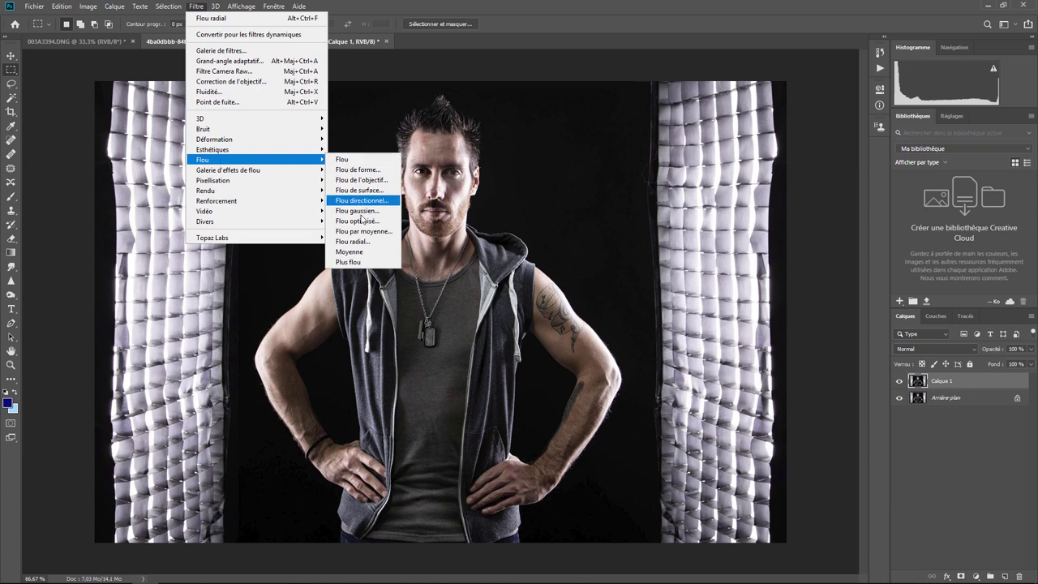
left_click(361, 248)
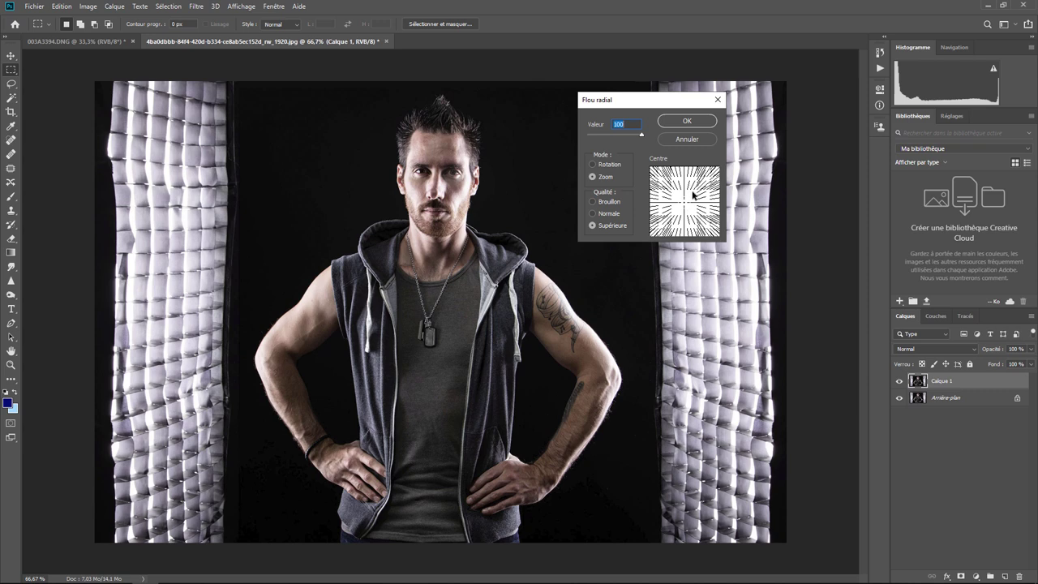
left_click(687, 121)
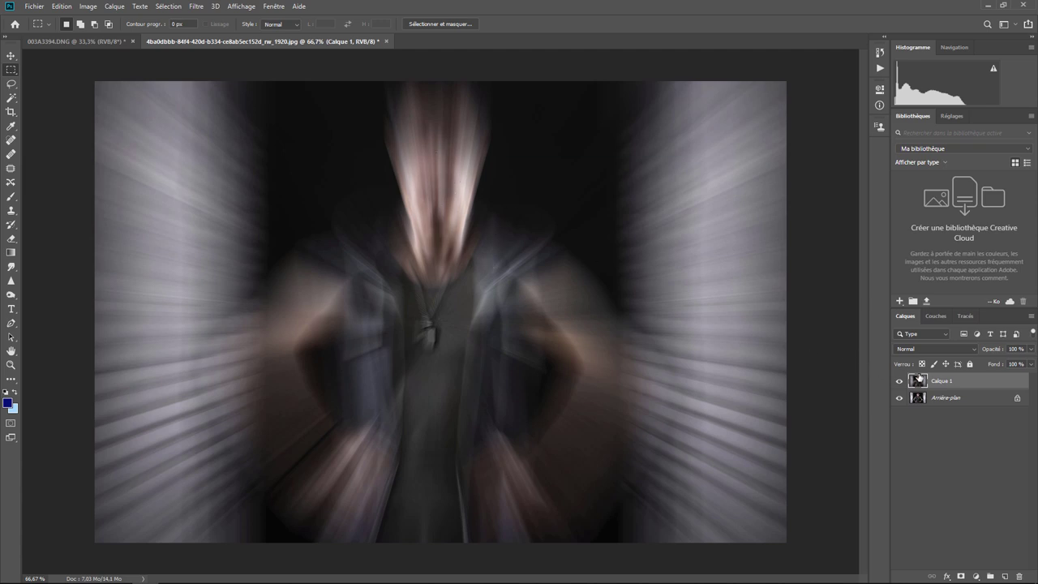
left_click(961, 577)
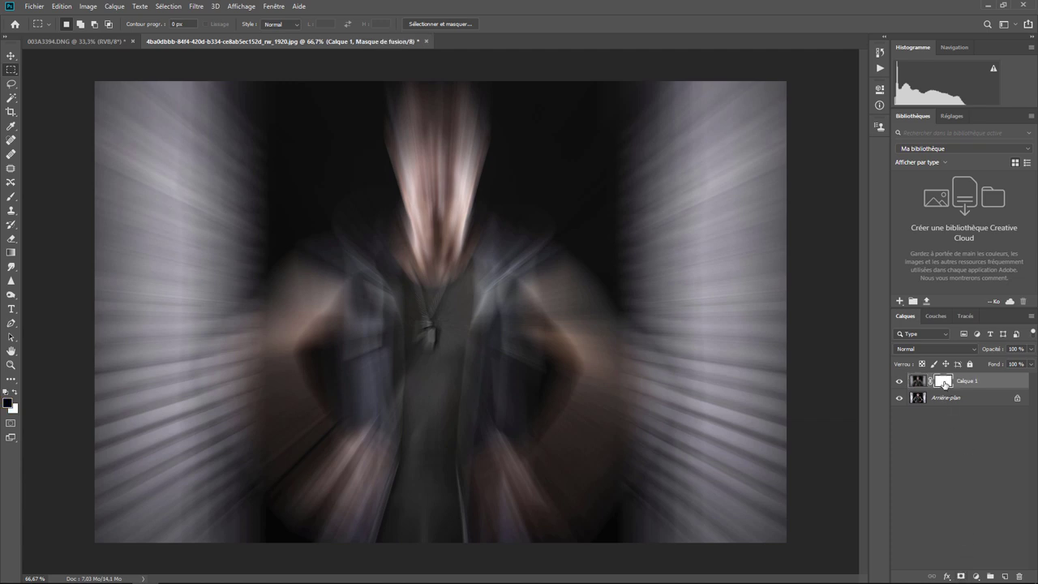
Drag a black-to-white gradient on Calque 1's mask from the face outward, restoring a sharp face.
left_click(12, 253)
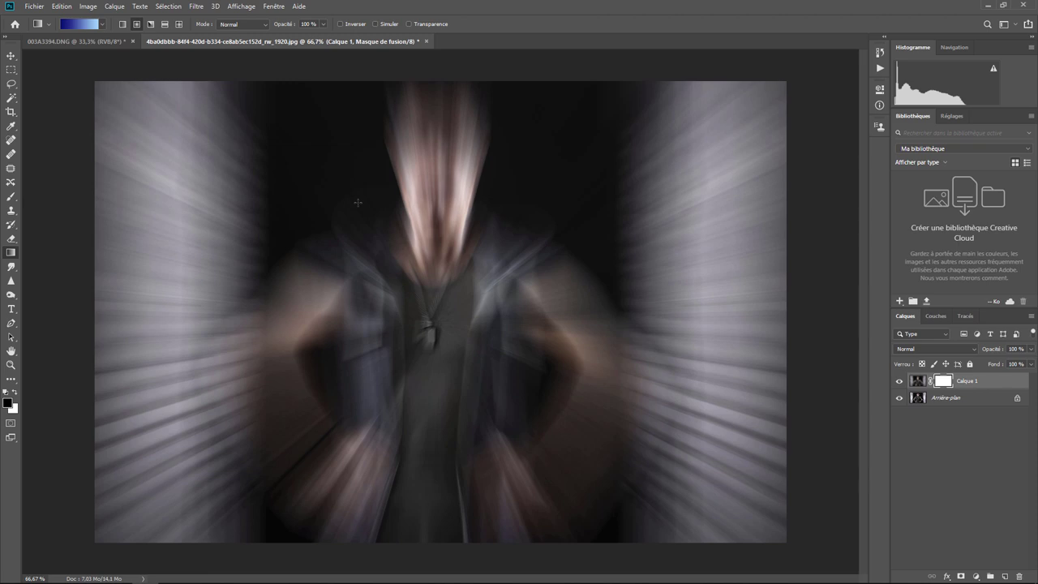
left_click(944, 381)
left_click_drag(438, 192, 663, 187)
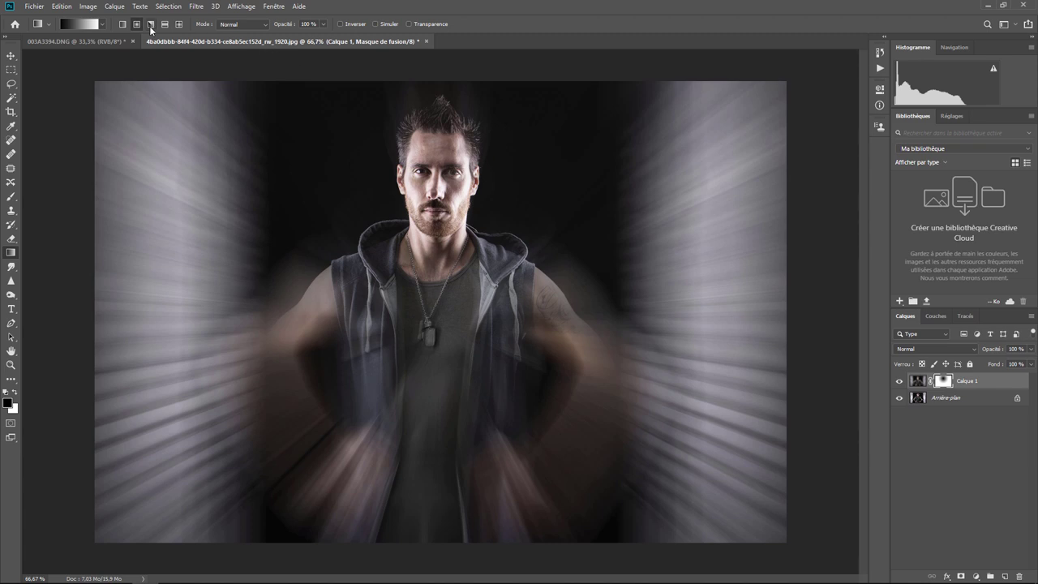
left_click(88, 6)
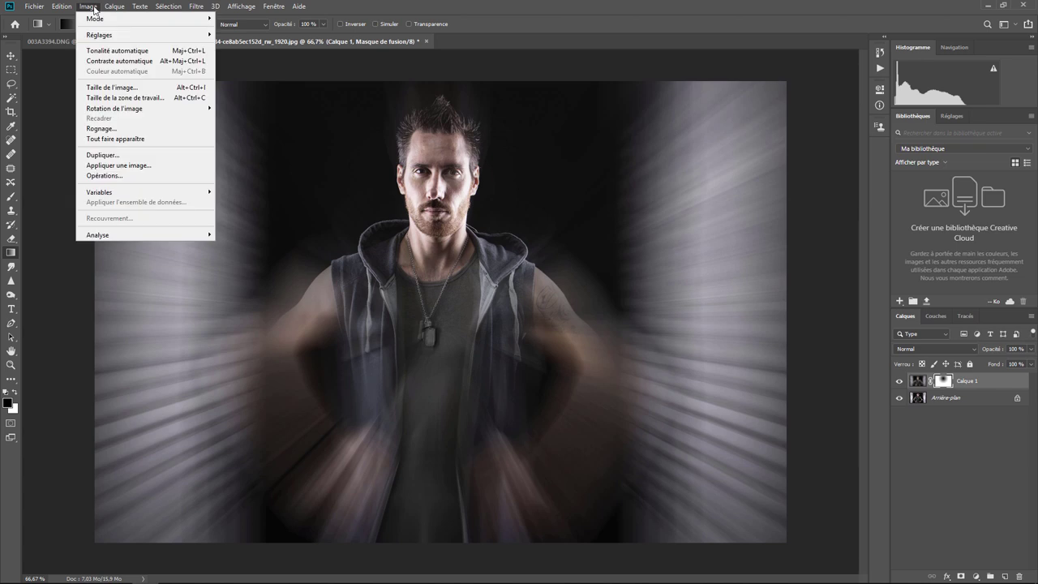
mouse_move(113, 35)
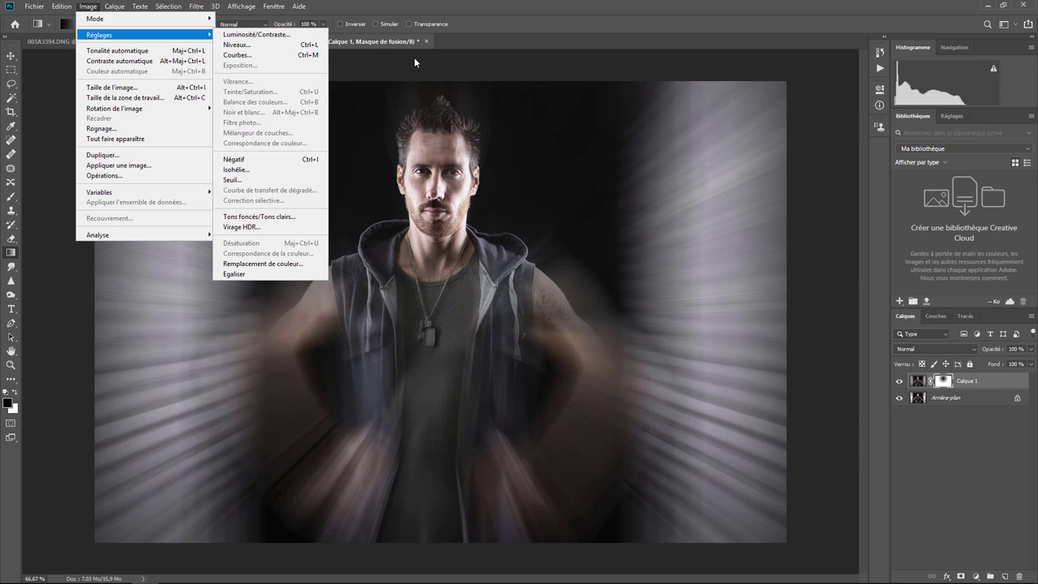
left_click(412, 63)
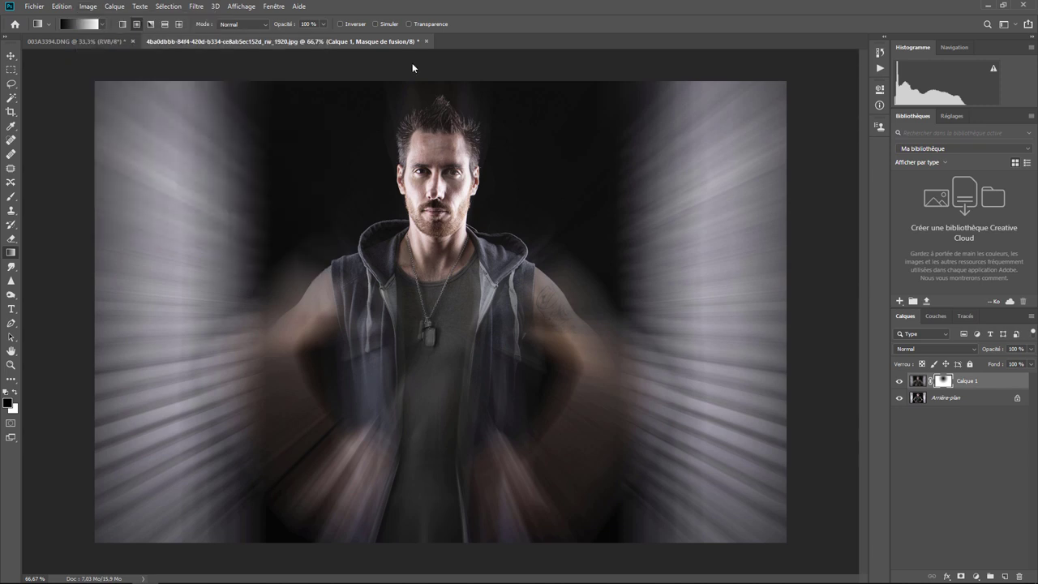
left_click(197, 6)
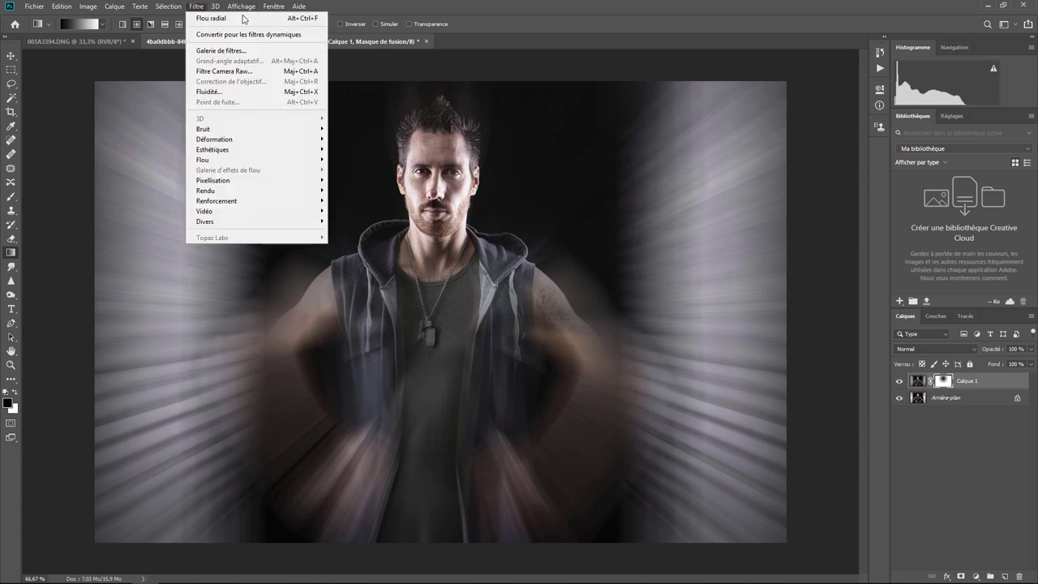
left_click(430, 65)
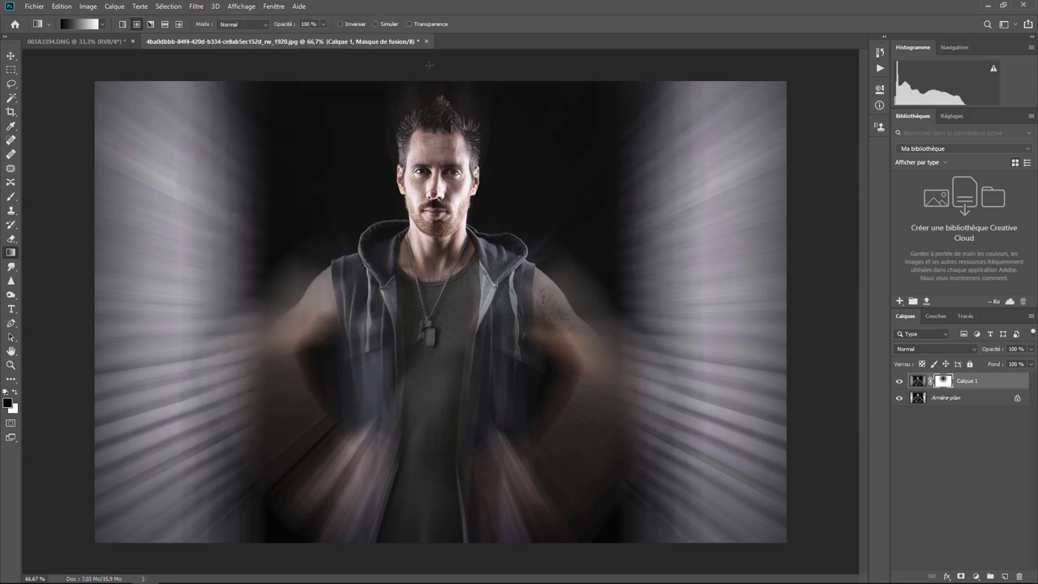